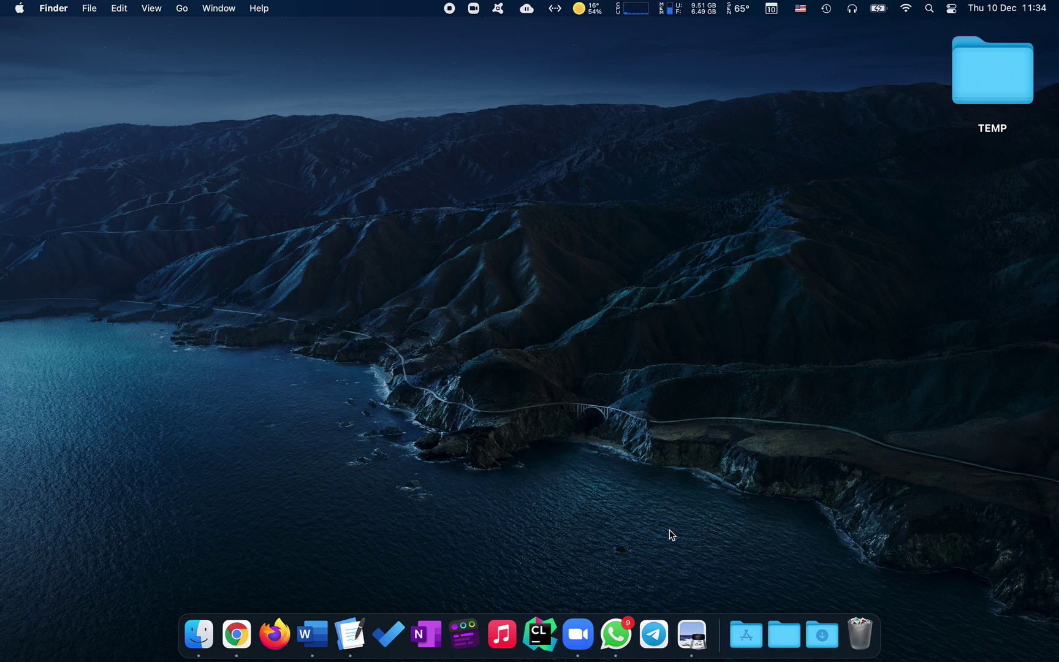
# Launch GoodNotes from the Dock and choose New > Notebook in the document library.
pyautogui.moveTo(466, 177); pyautogui.dragTo(515, 217)
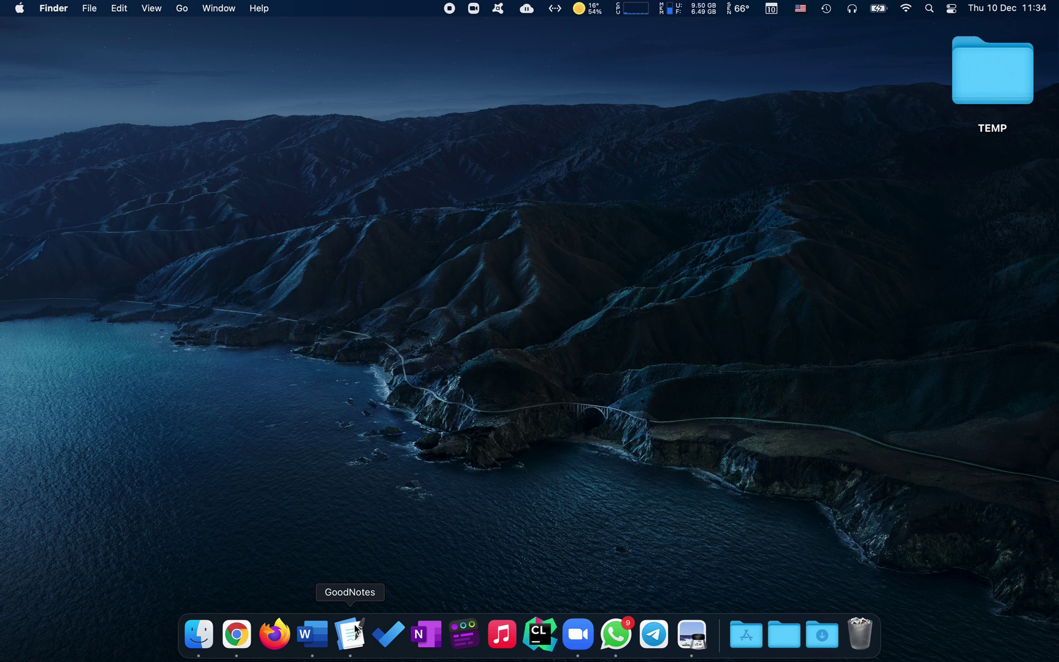
pyautogui.click(354, 624)
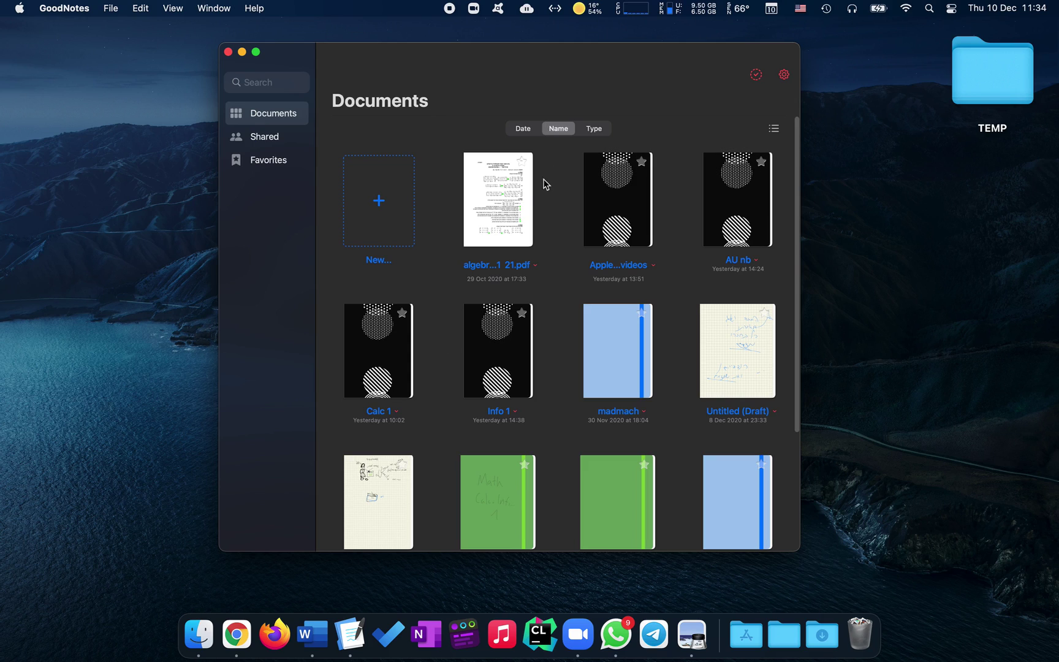
pyautogui.scroll(-2, 537, 256)
pyautogui.scroll(2, 539, 252)
pyautogui.click(380, 201)
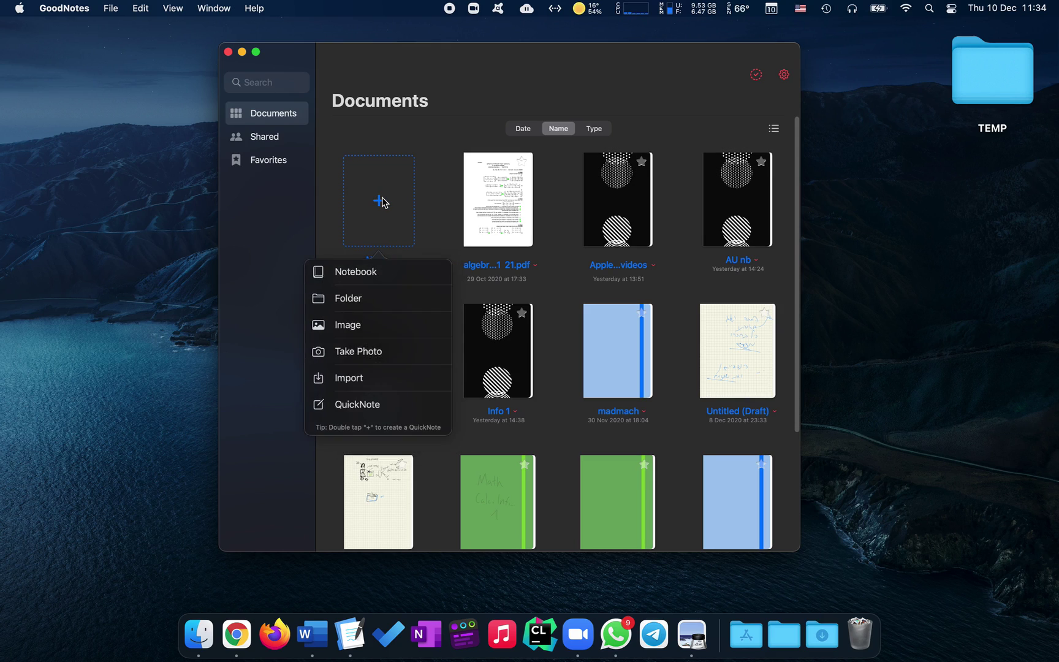
pyautogui.click(382, 277)
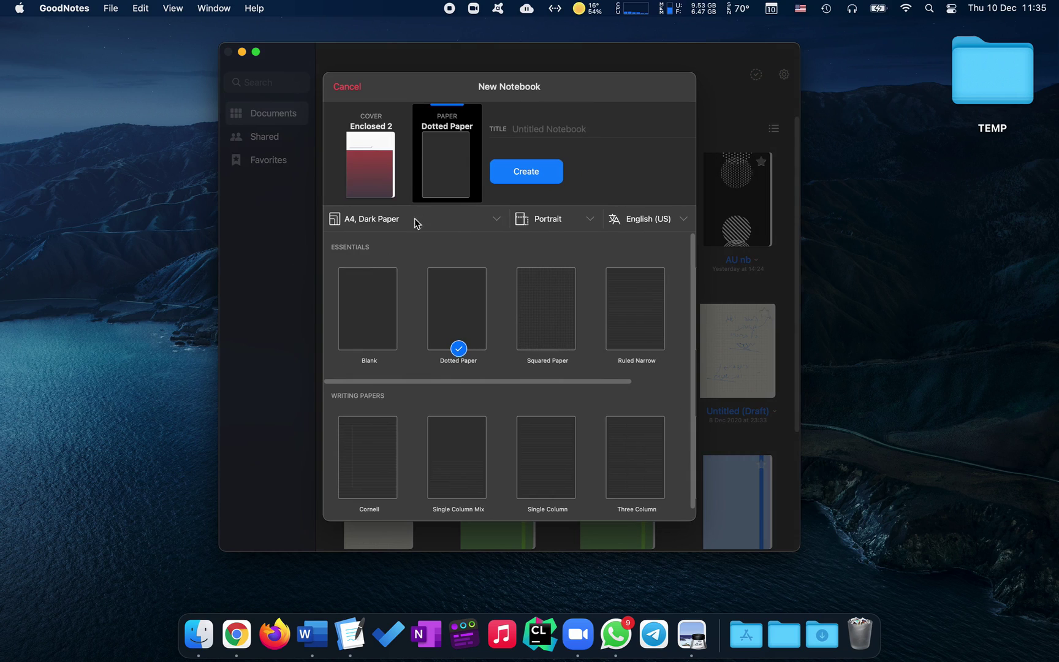
# Replace the Enclosed 2 cover with Fruitful from the Celebration covers, then return to the paper templates.
pyautogui.click(459, 225)
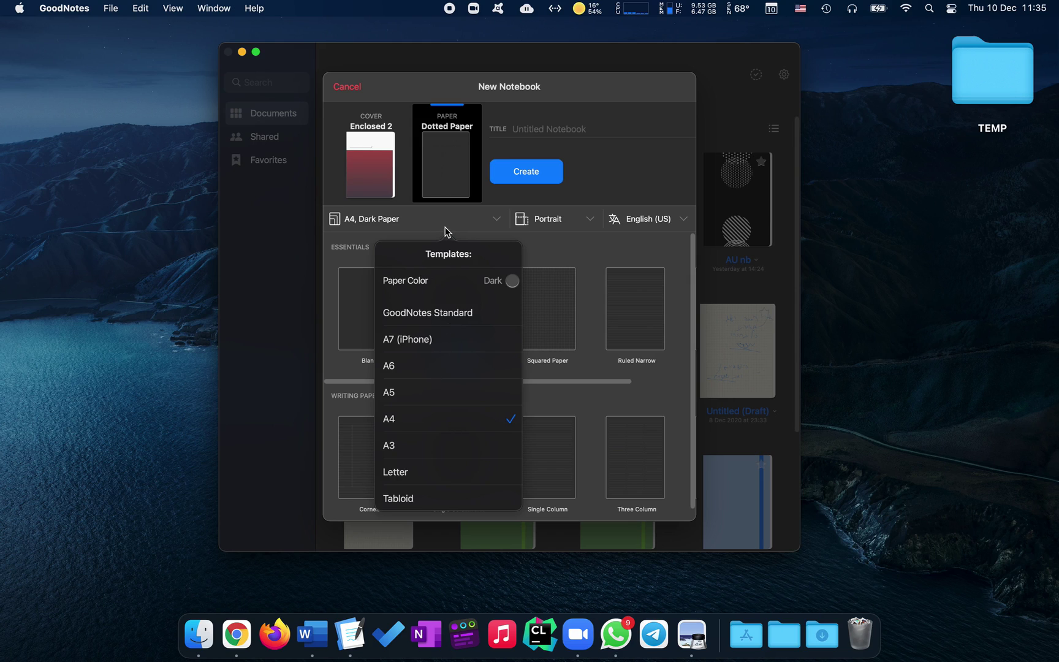
pyautogui.click(445, 231)
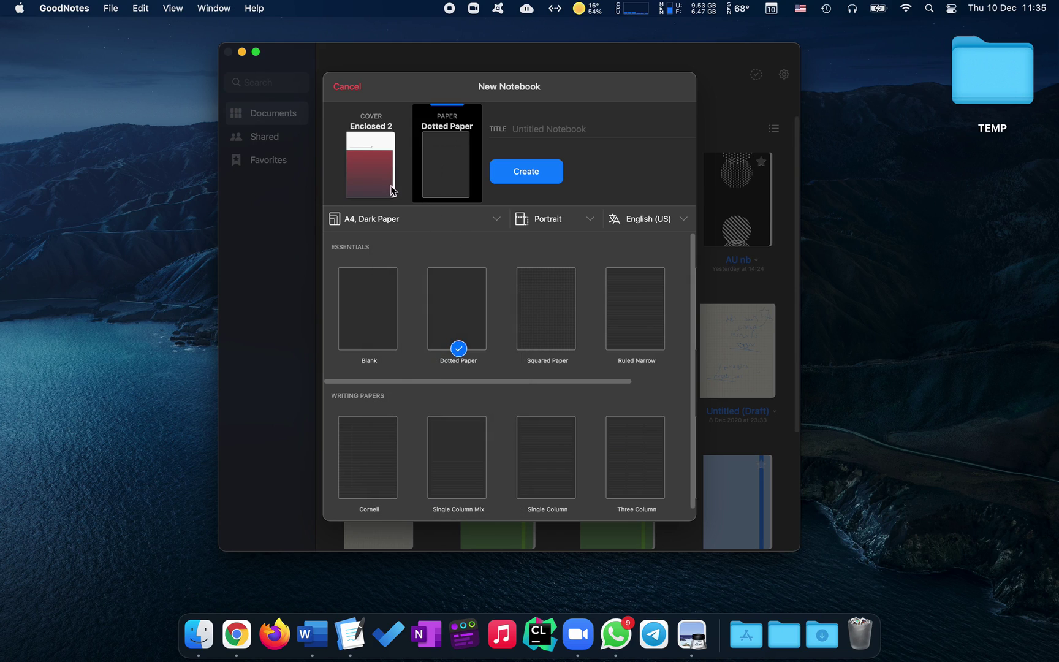
pyautogui.click(369, 175)
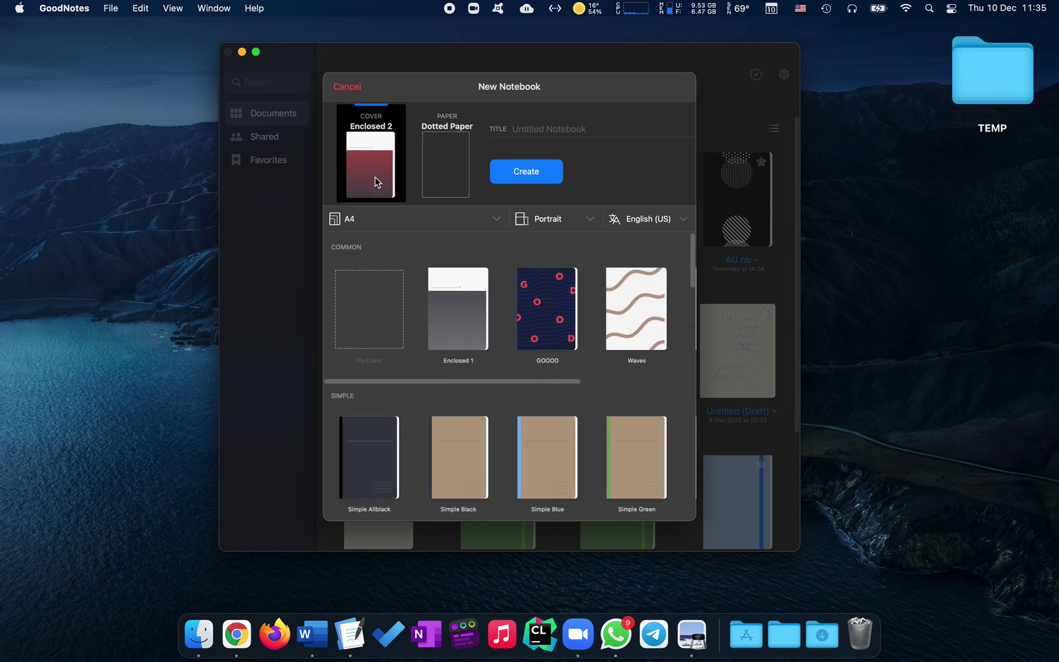
pyautogui.scroll(-3, 471, 431)
pyautogui.scroll(-8, 471, 431)
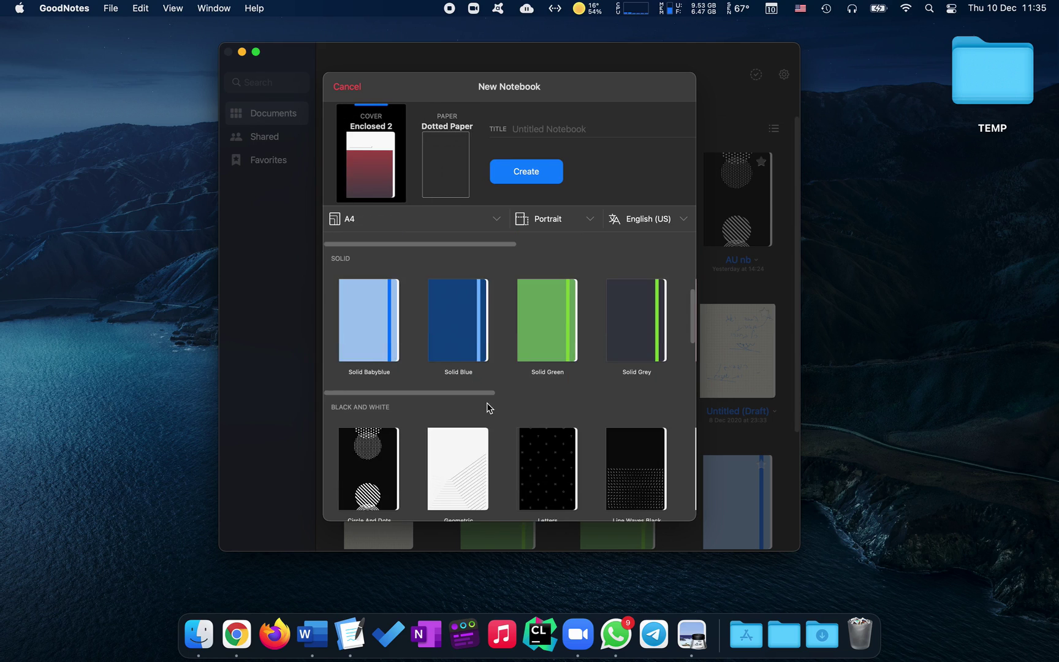
pyautogui.scroll(-8, 492, 394)
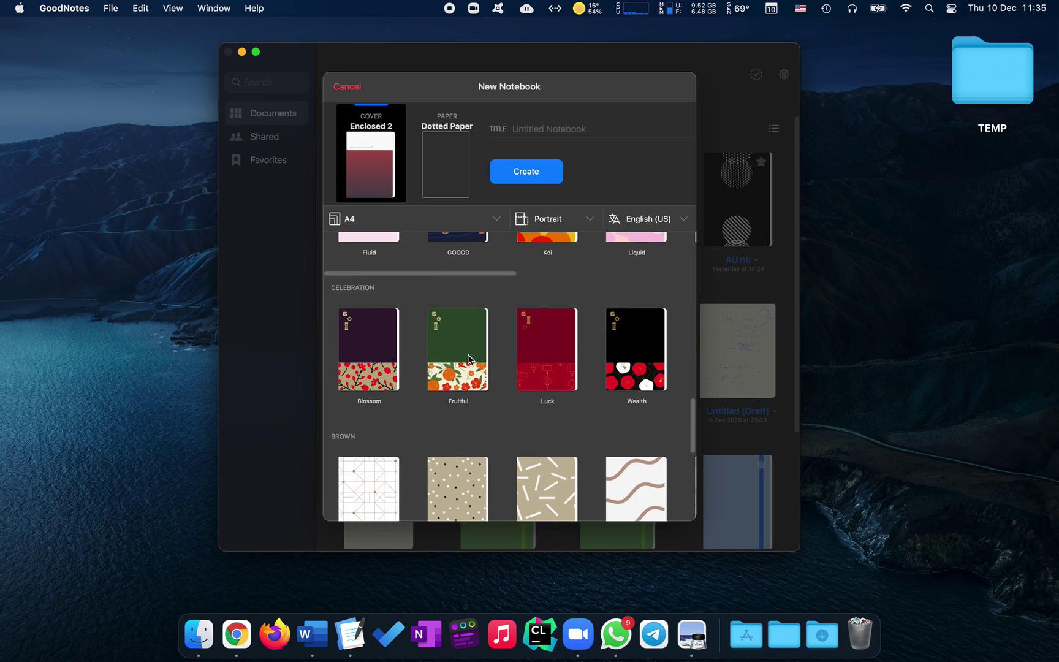
pyautogui.click(458, 354)
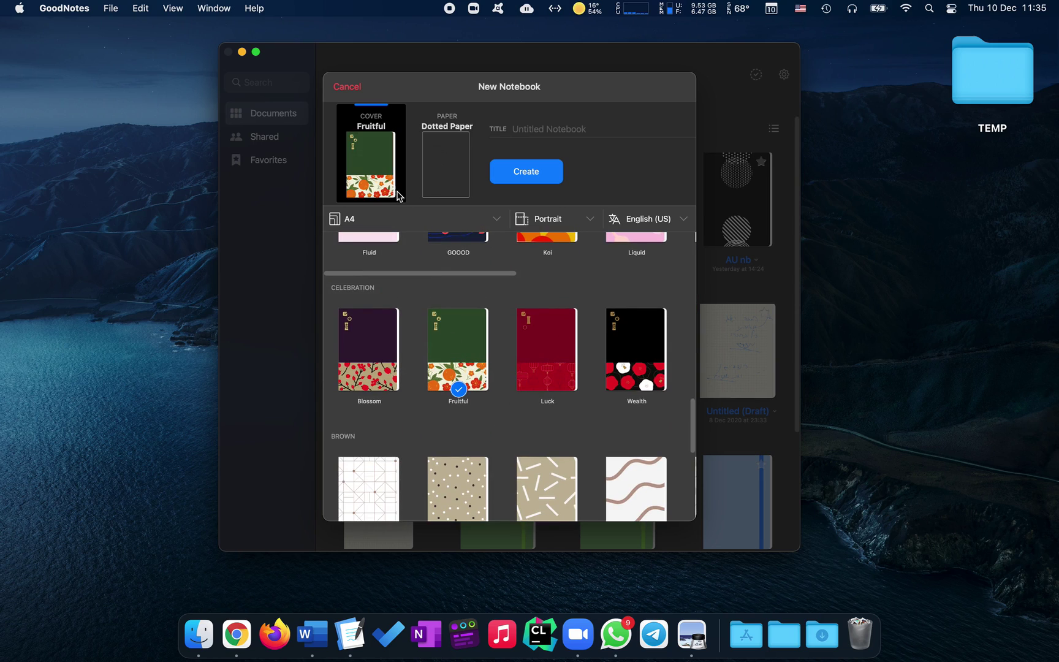
pyautogui.click(449, 188)
pyautogui.scroll(-1, 511, 328)
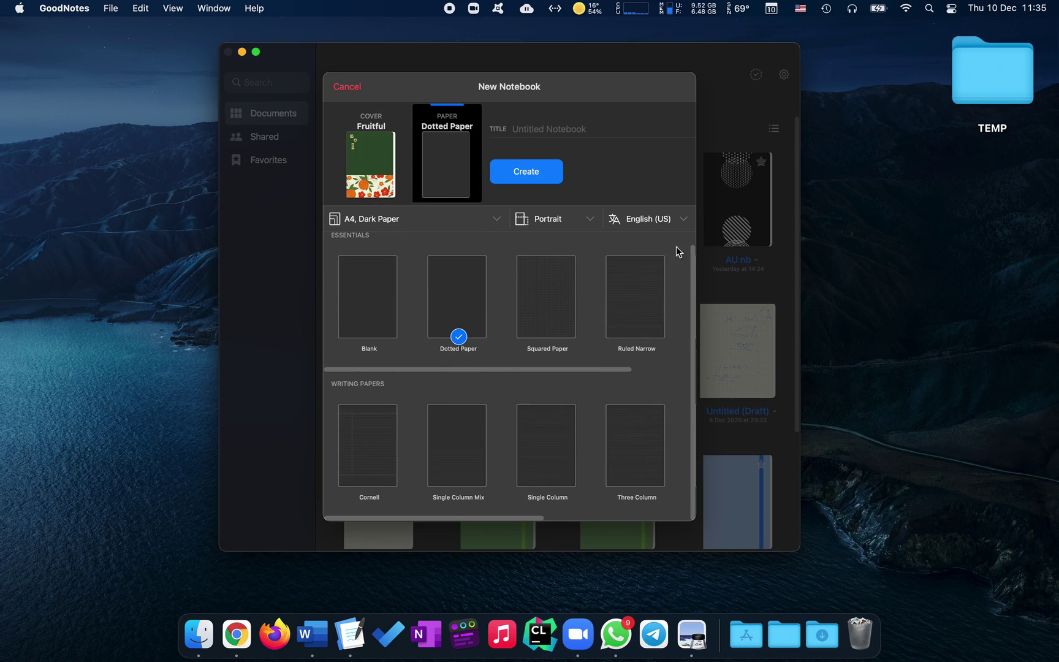
# Keep A4 size and set the paper colour to Yellow in the paper options.
pyautogui.scroll(1, 578, 316)
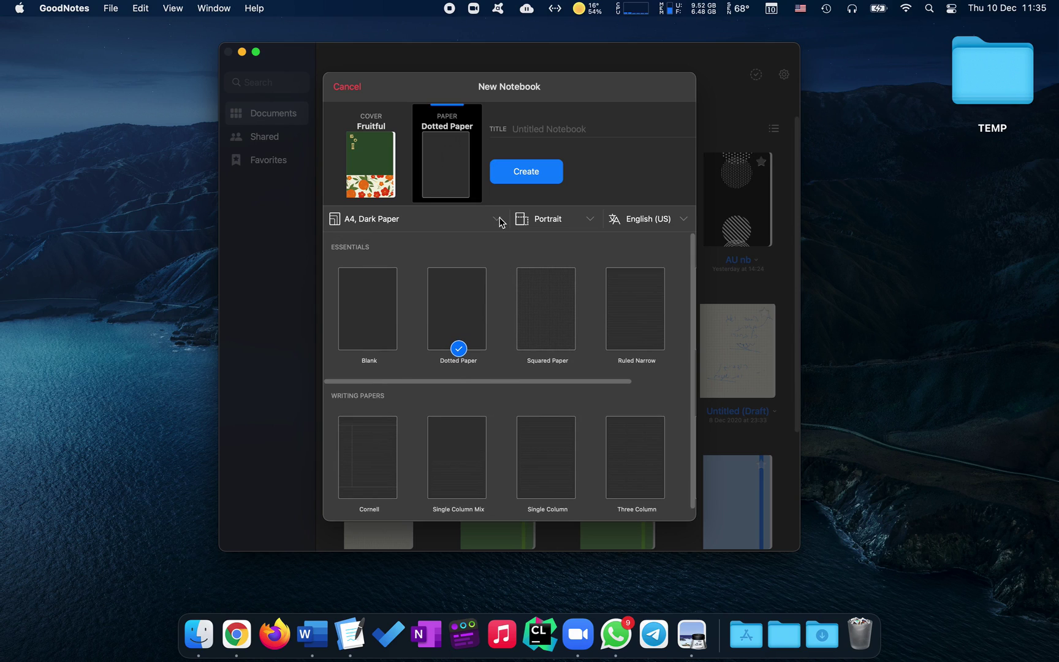
pyautogui.scroll(-1, 535, 331)
pyautogui.scroll(1, 547, 316)
pyautogui.click(543, 298)
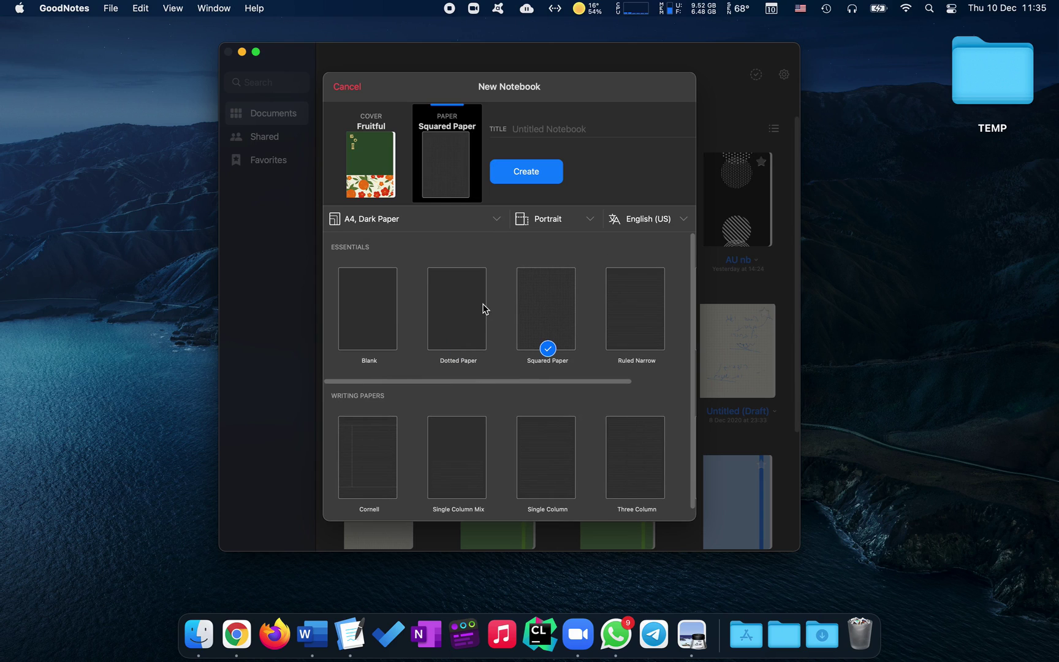
pyautogui.click(444, 289)
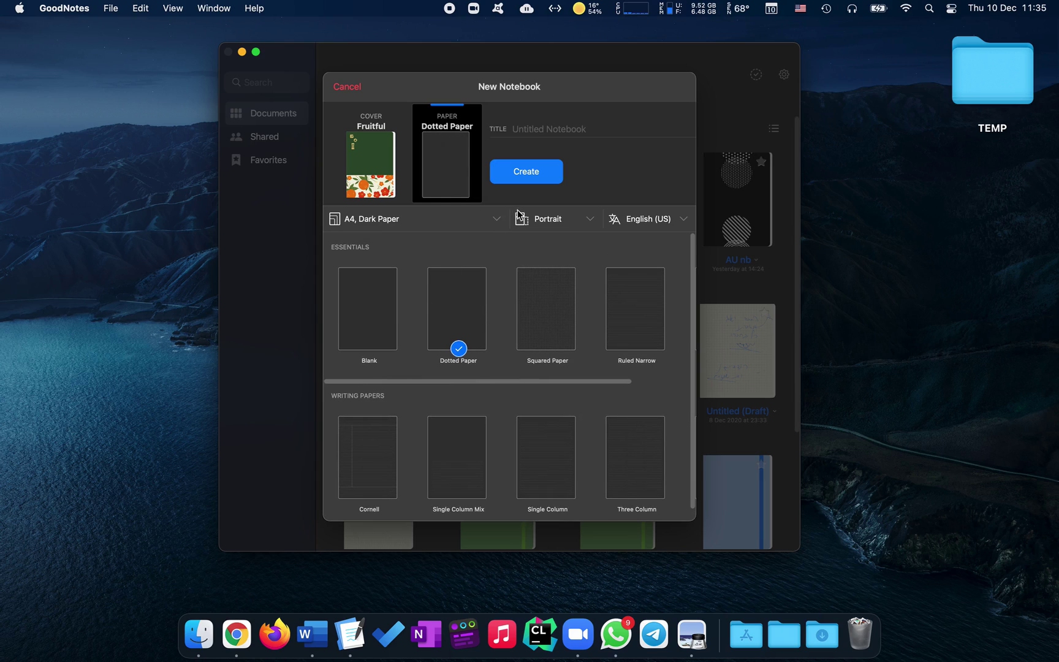
pyautogui.click(484, 219)
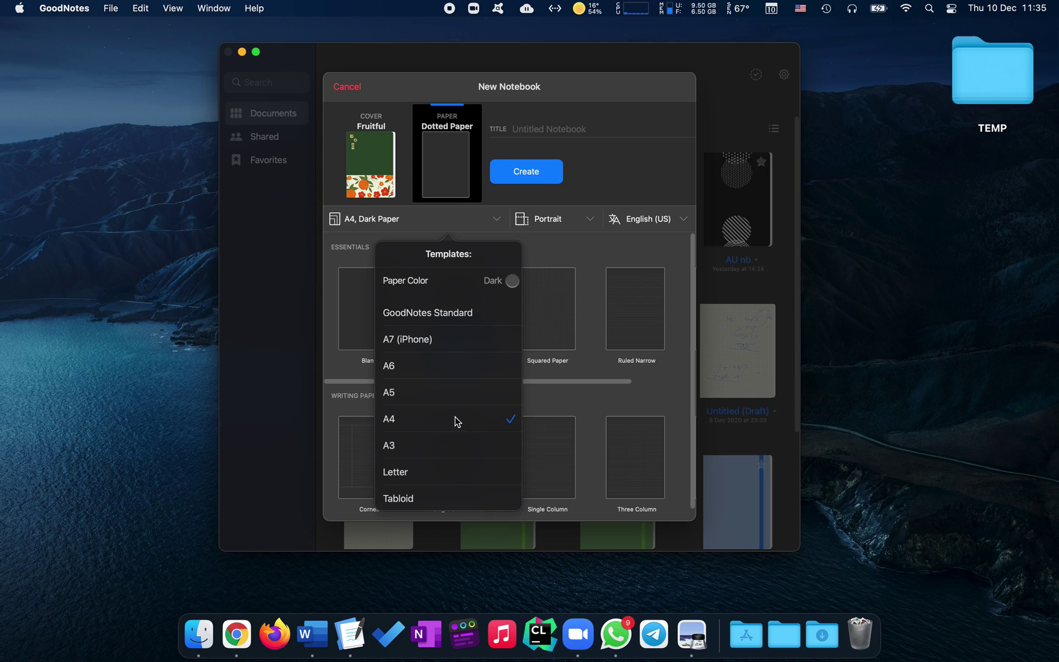
pyautogui.click(545, 412)
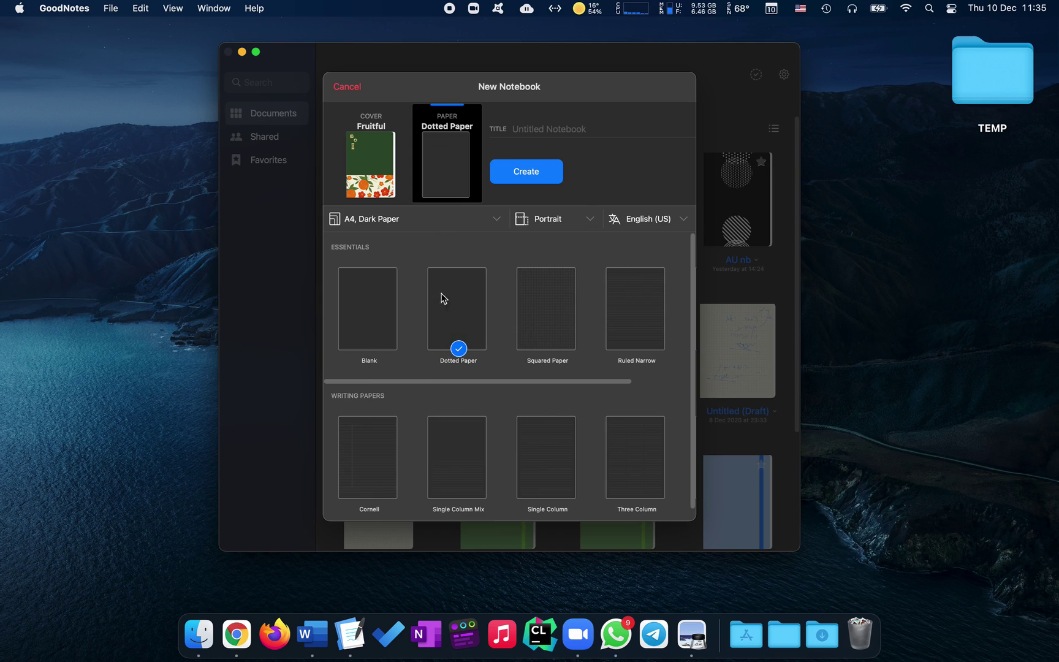
pyautogui.click(478, 219)
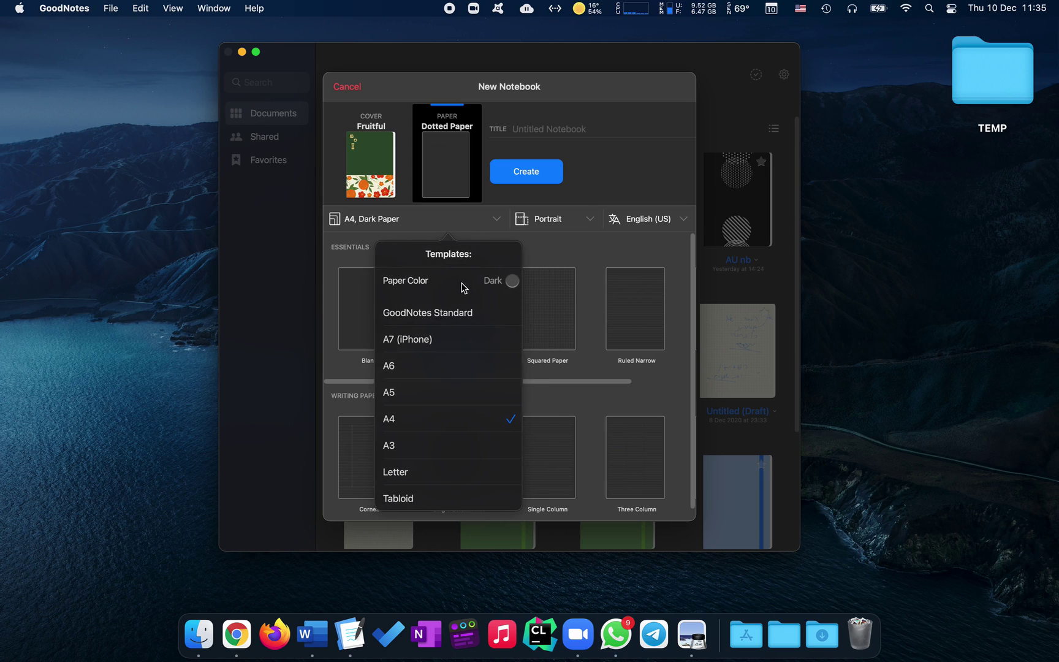
pyautogui.click(508, 283)
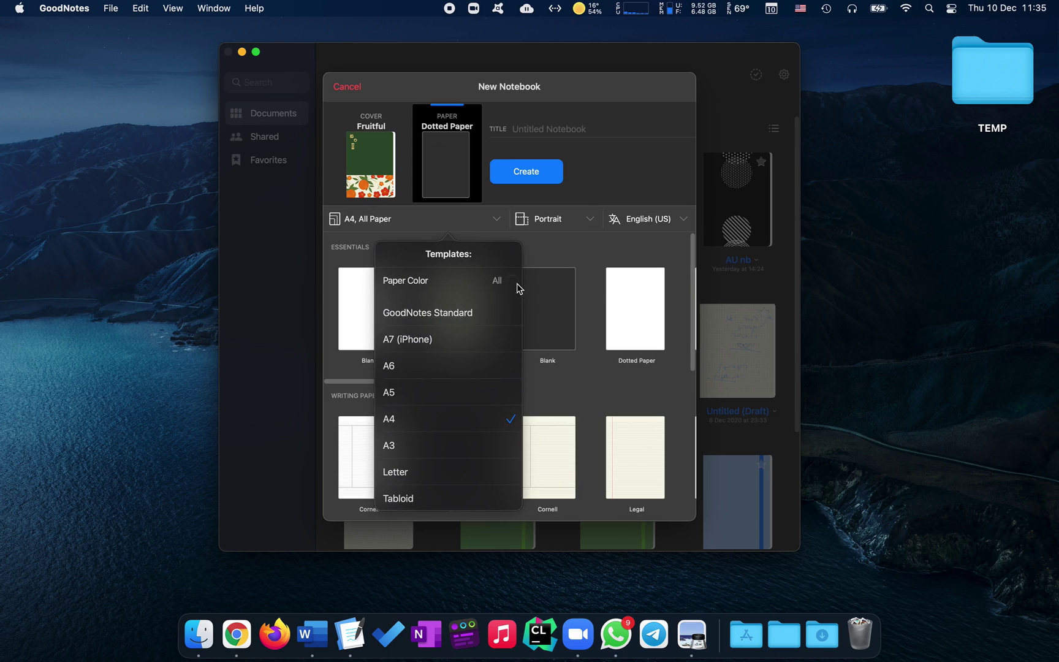
pyautogui.click(515, 283)
pyautogui.click(534, 267)
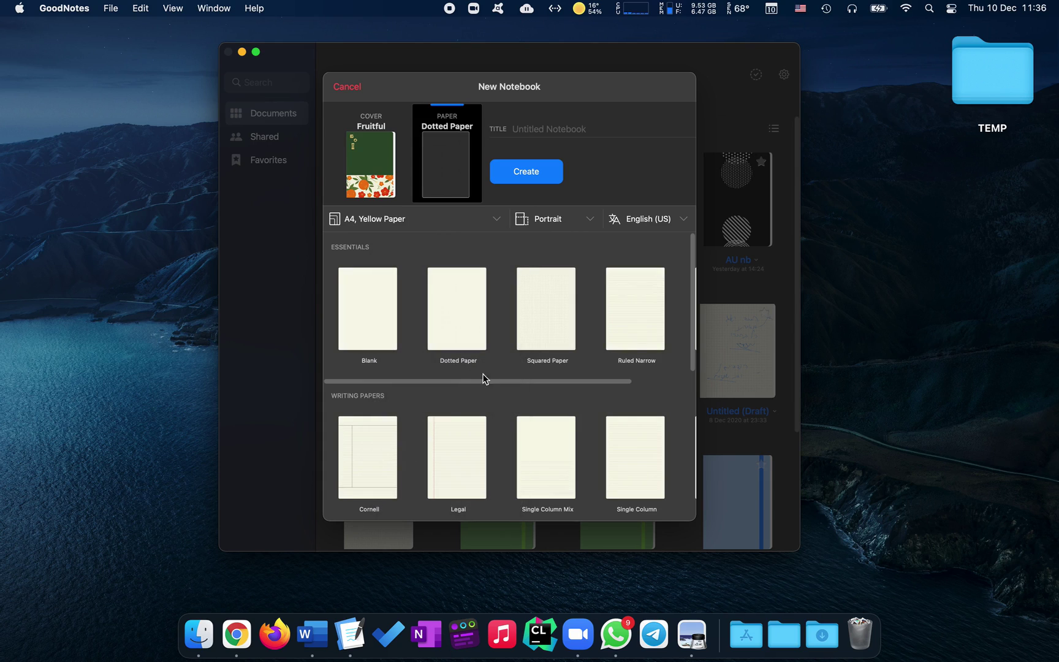
# Select Dotted Paper, title the notebook Calc1, and create it.
pyautogui.click(467, 310)
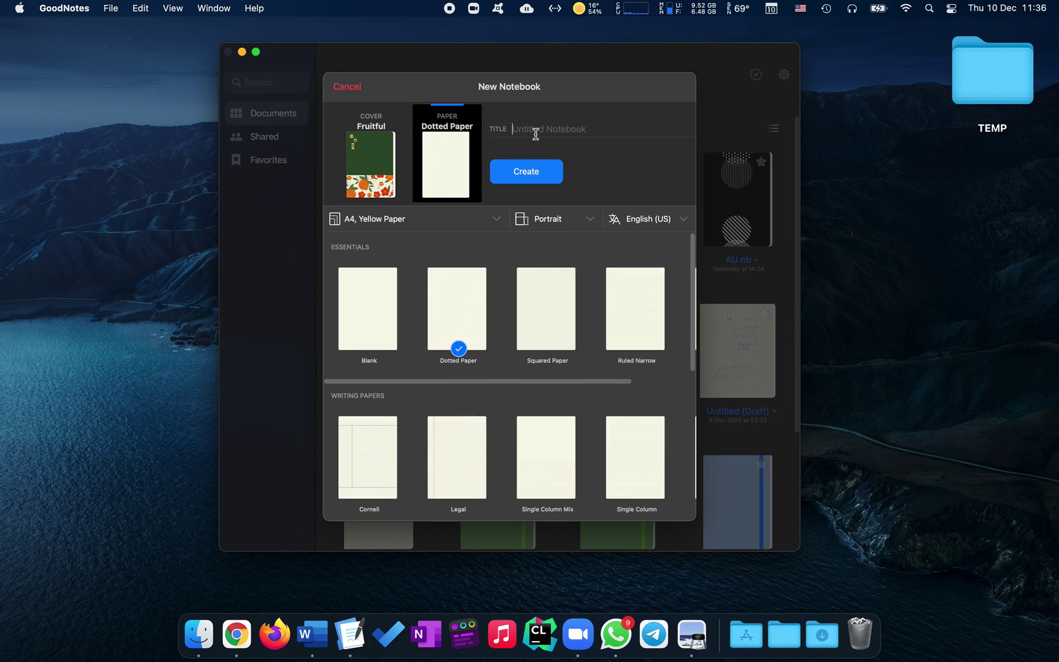
pyautogui.write('Calc1')
pyautogui.press('Return')
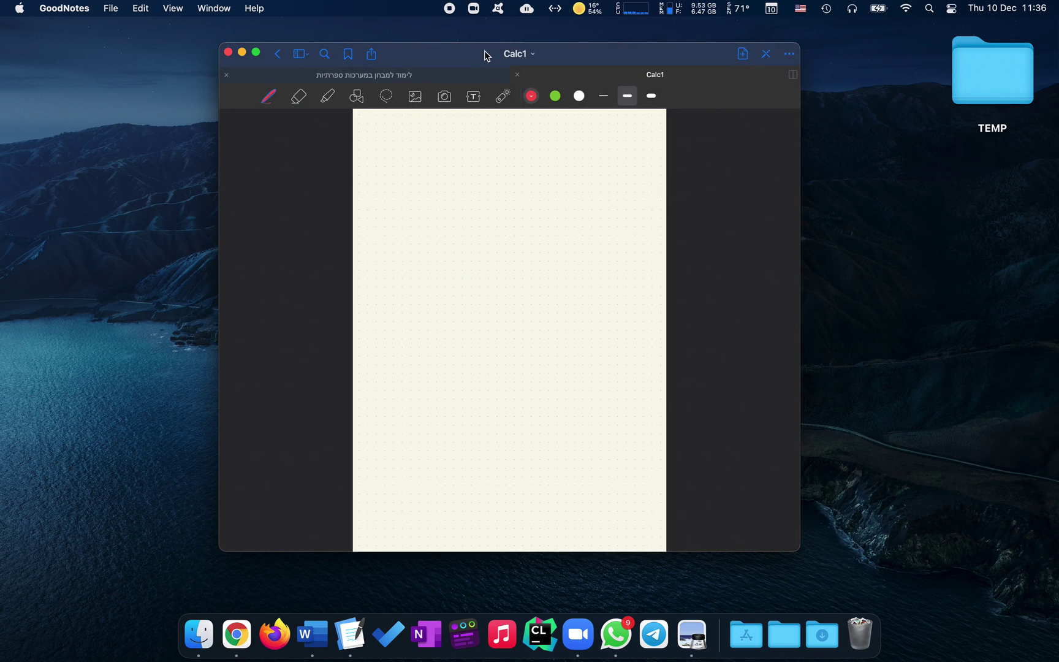
# Close the other open notebook tab, leaving Calc1 in view.
pyautogui.click(226, 75)
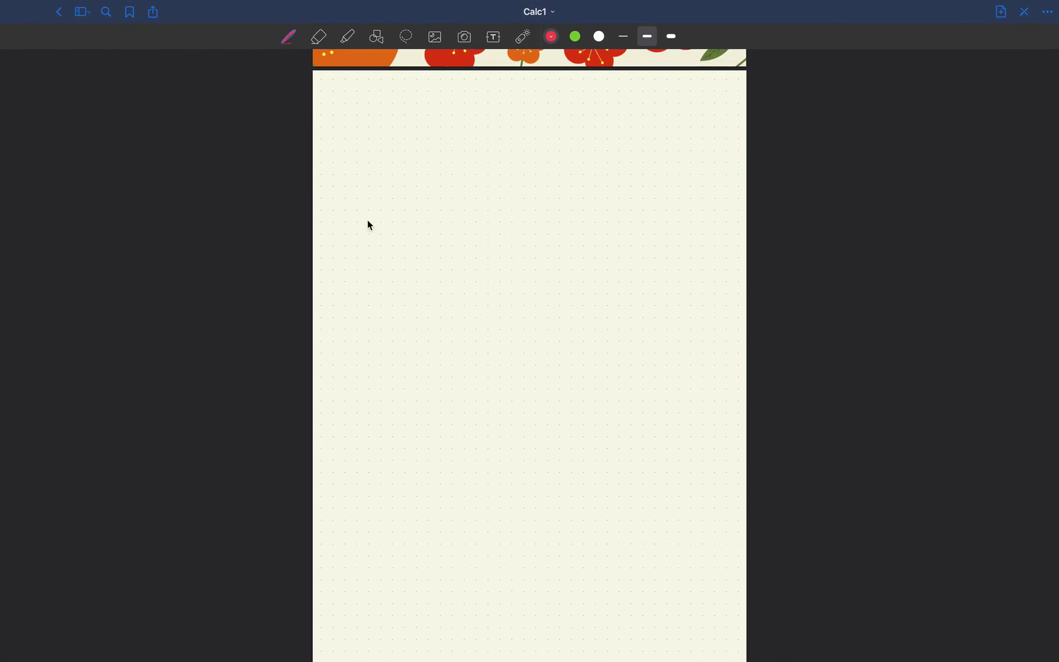
pyautogui.scroll(10, 406, 182)
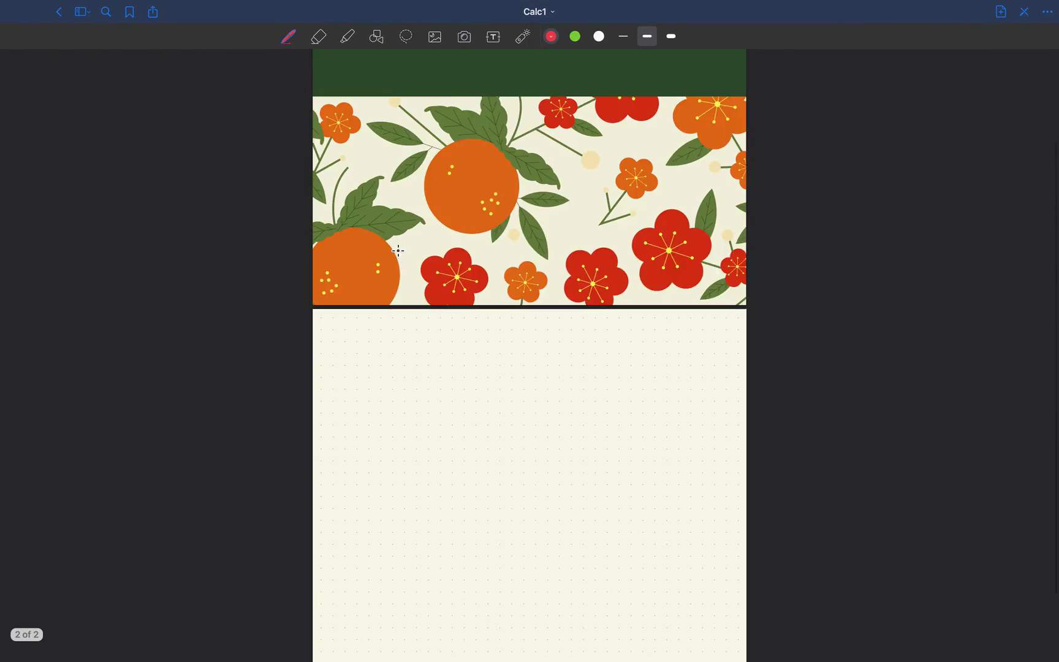
pyautogui.scroll(-5, 436, 239)
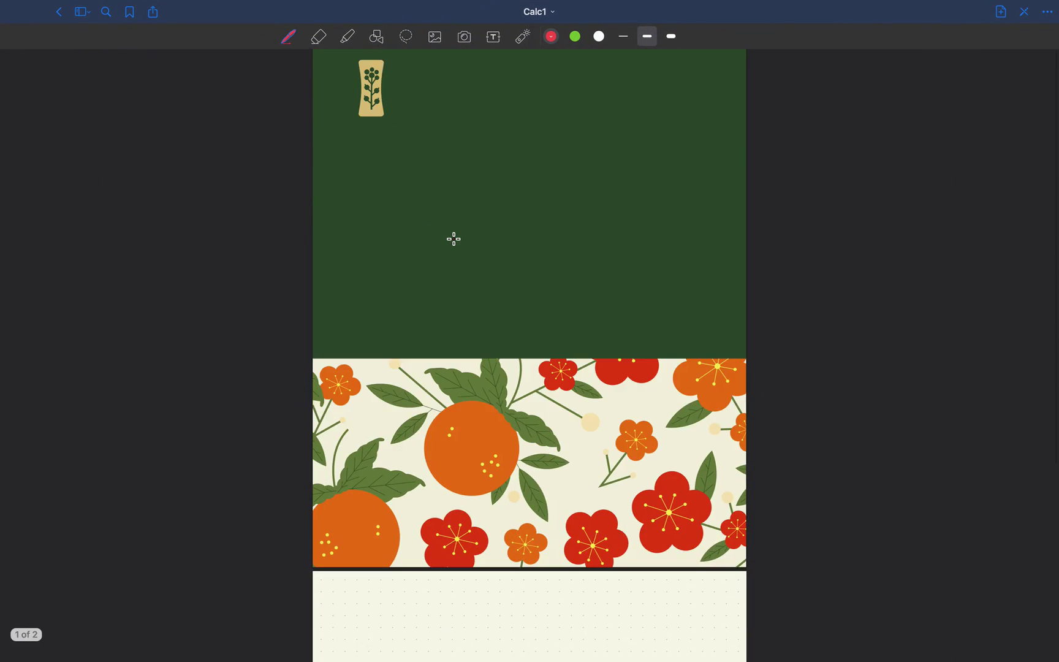
pyautogui.scroll(6, 454, 239)
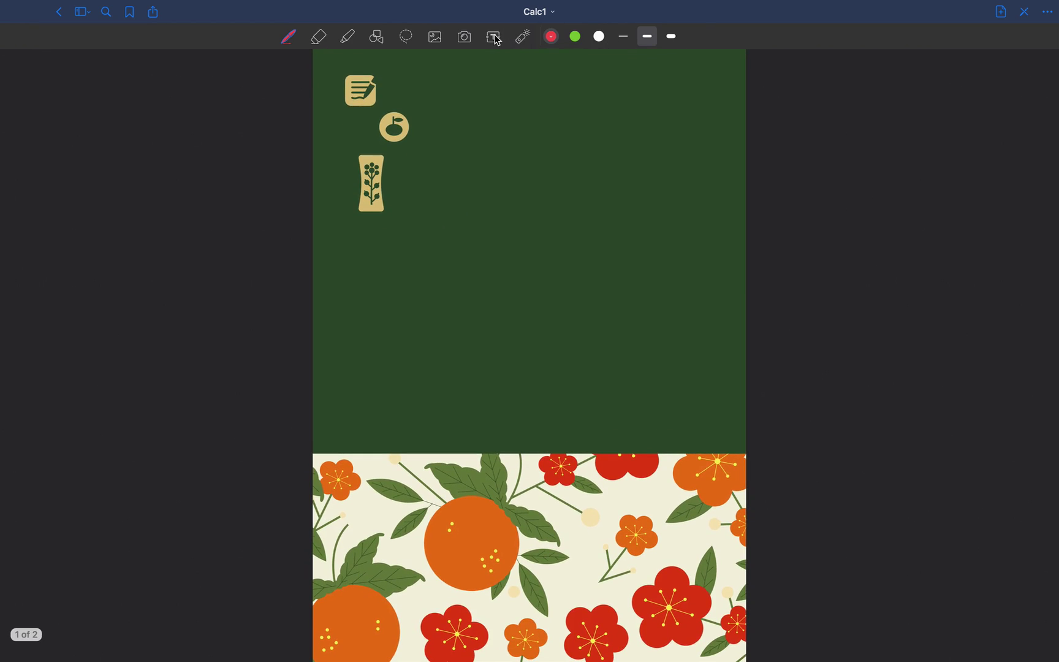
# Select the Pen tool and scroll down to page 2.
pyautogui.click(493, 37)
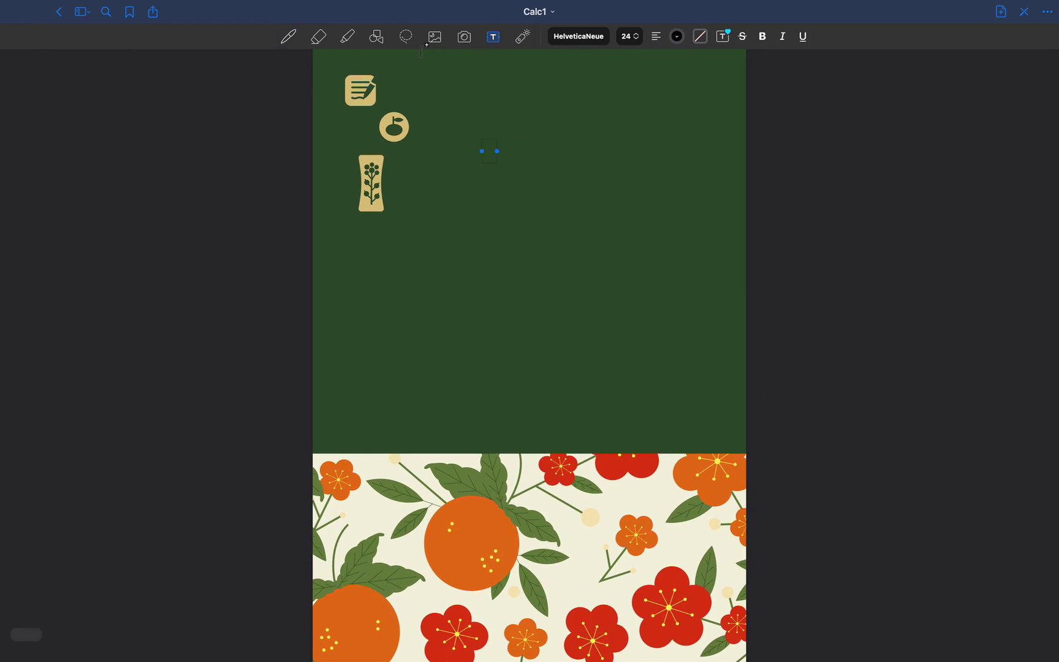
pyautogui.click(289, 37)
pyautogui.scroll(-10, 546, 295)
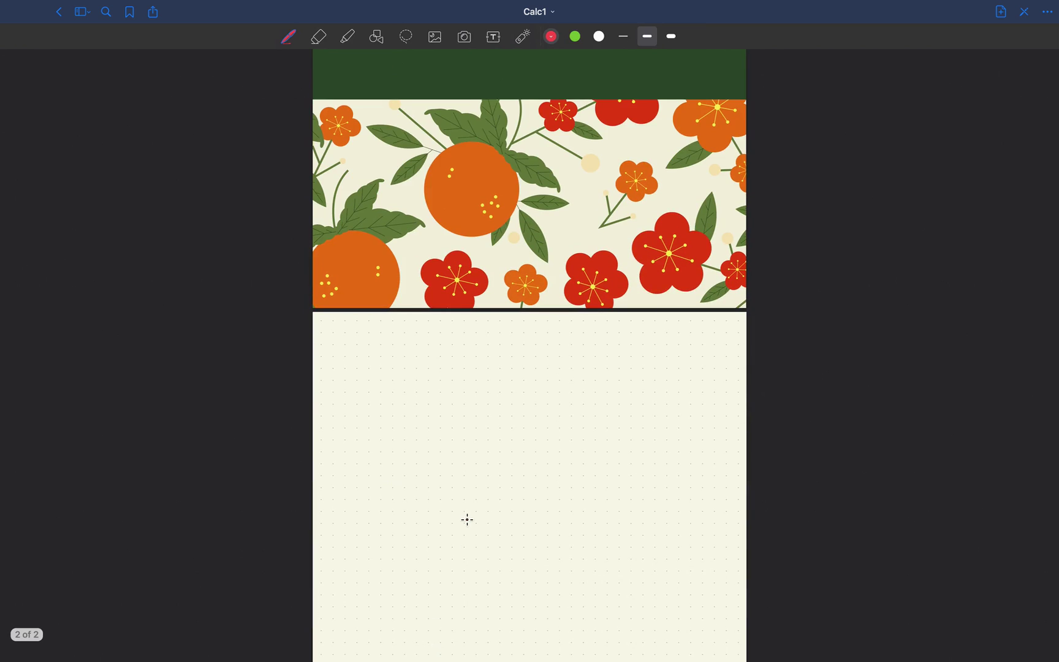
pyautogui.scroll(5, 467, 520)
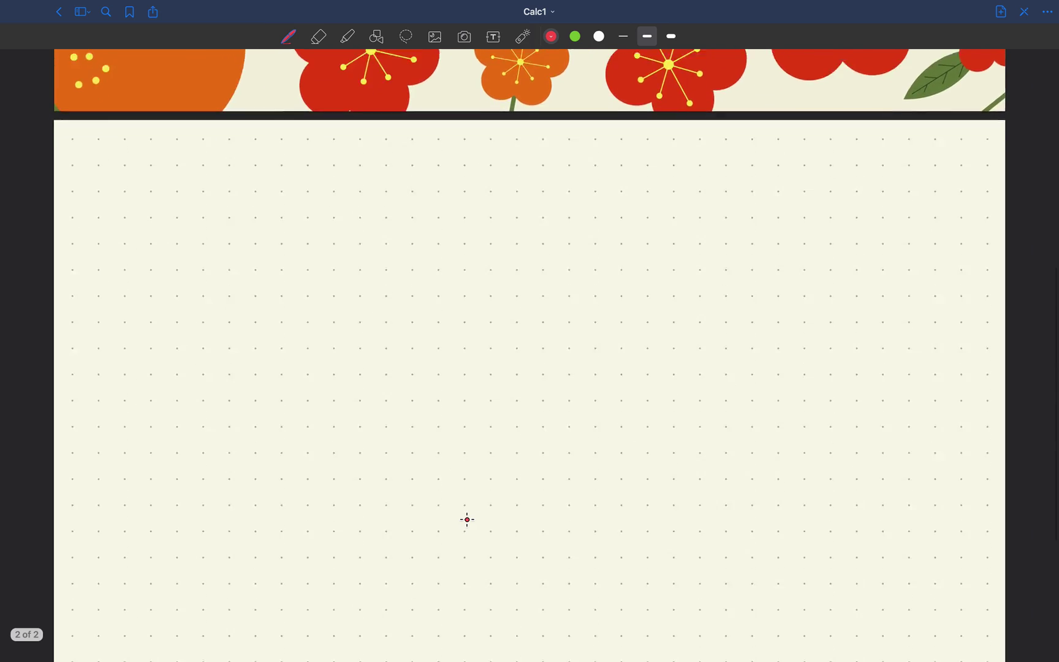
pyautogui.scroll(-2, 466, 520)
pyautogui.scroll(3, 467, 519)
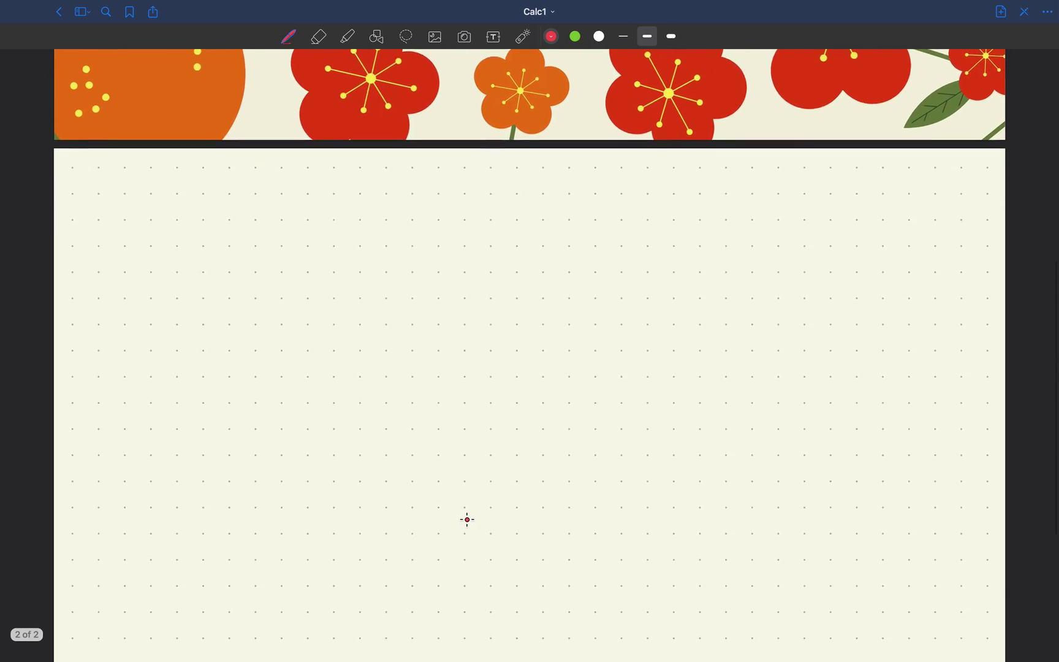
pyautogui.scroll(-1, 467, 519)
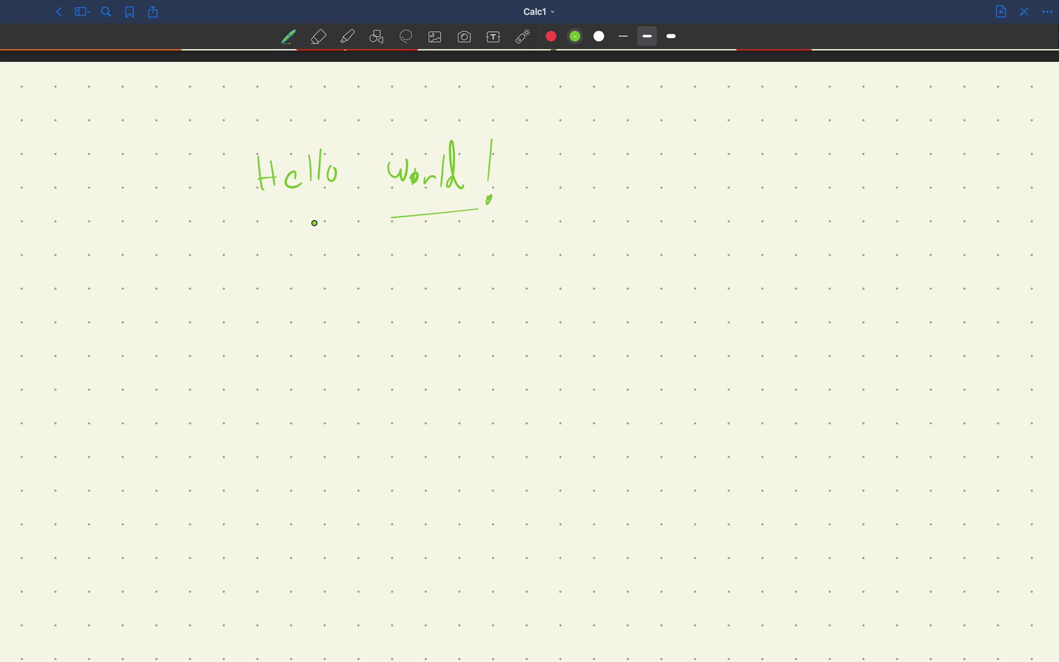
# Extend the green underline leftward so it spans all of 'Hello world!'.
pyautogui.moveTo(314, 223); pyautogui.dragTo(271, 230)
pyautogui.click(575, 38)
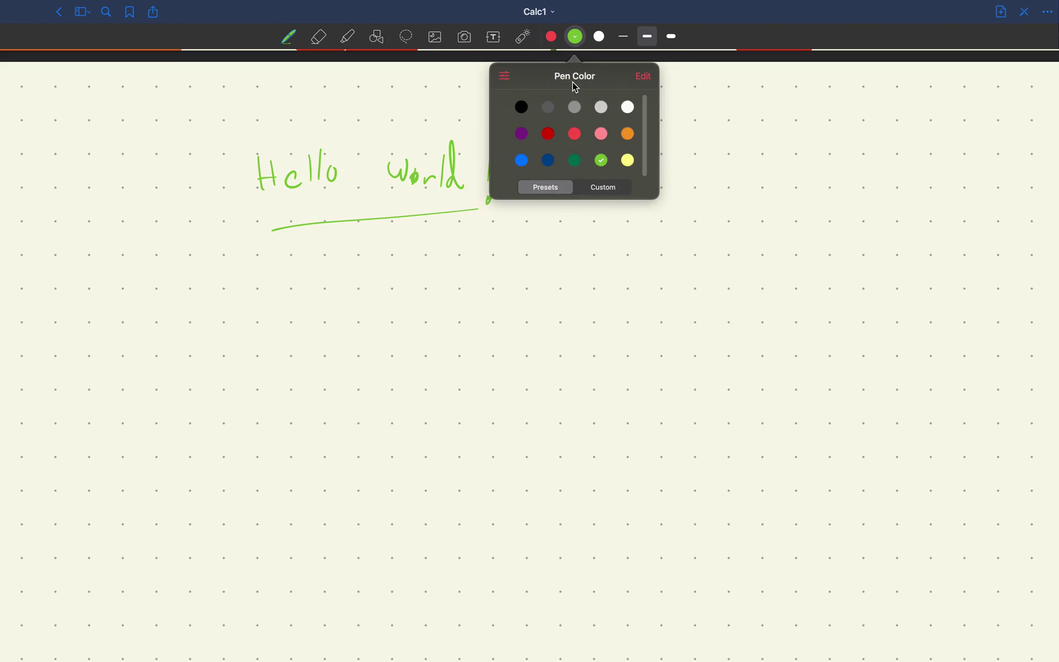
# Set the pen to black ink at the thickest stroke width.
pyautogui.click(522, 108)
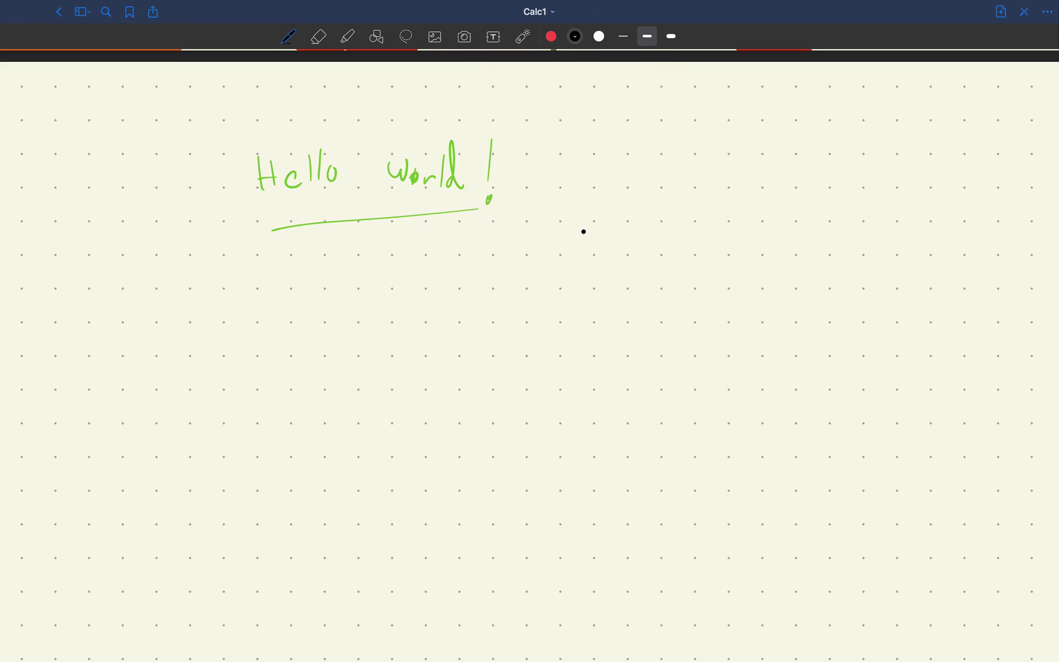
pyautogui.click(575, 38)
pyautogui.click(599, 187)
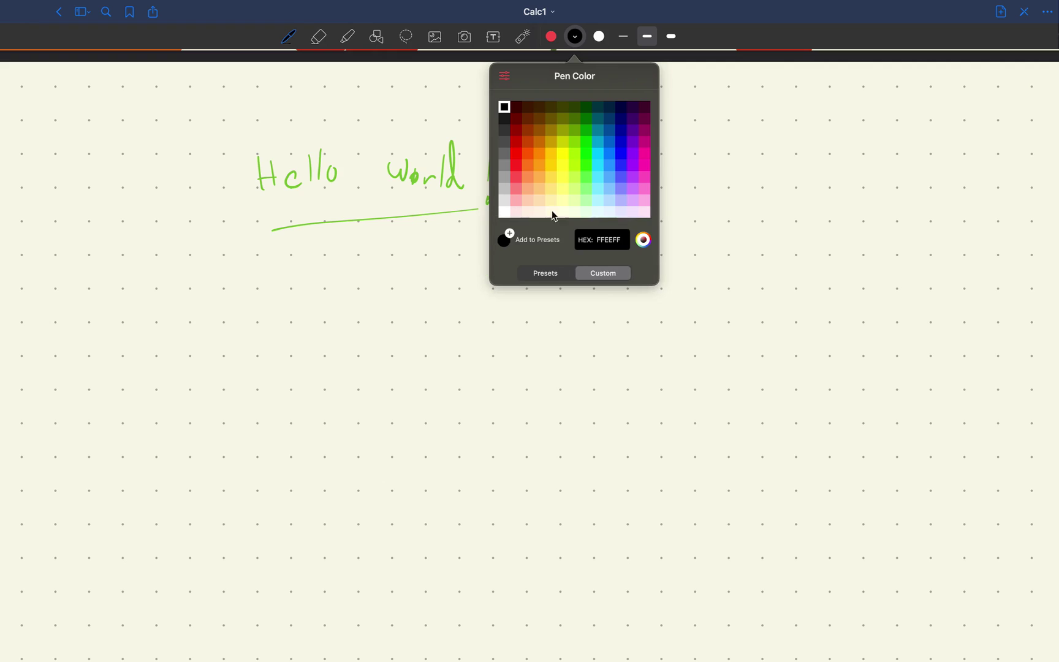
pyautogui.click(555, 273)
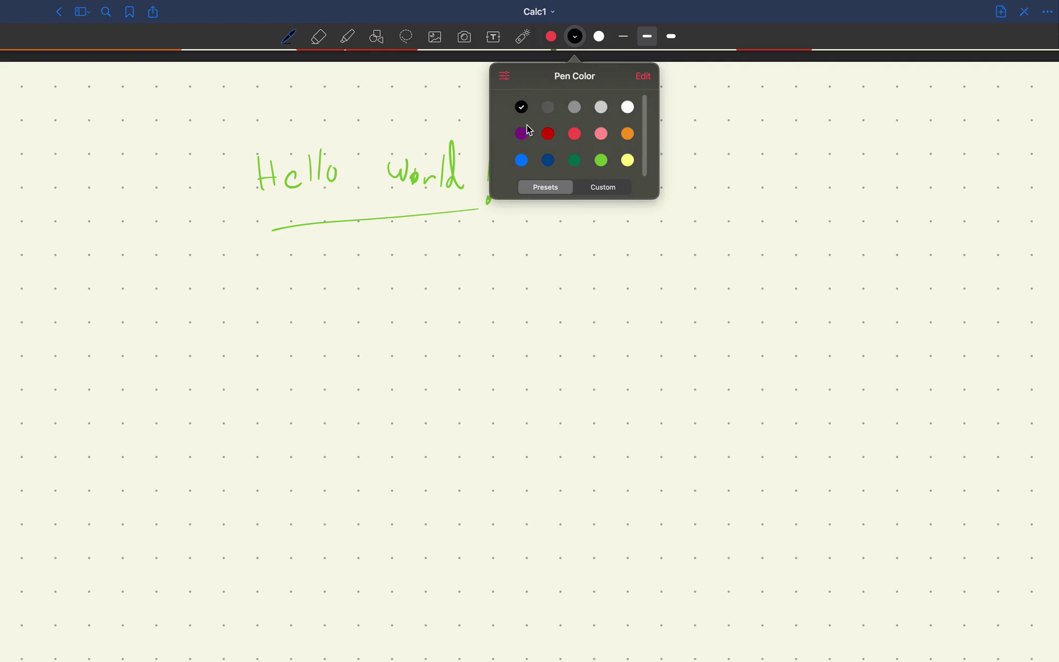
pyautogui.click(521, 110)
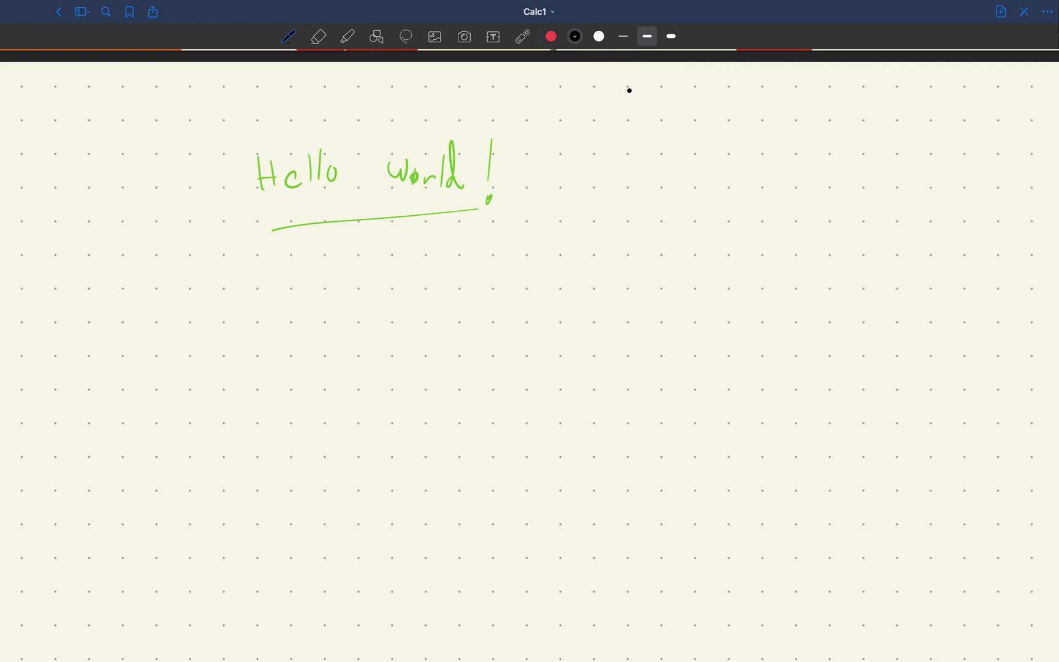
pyautogui.click(671, 37)
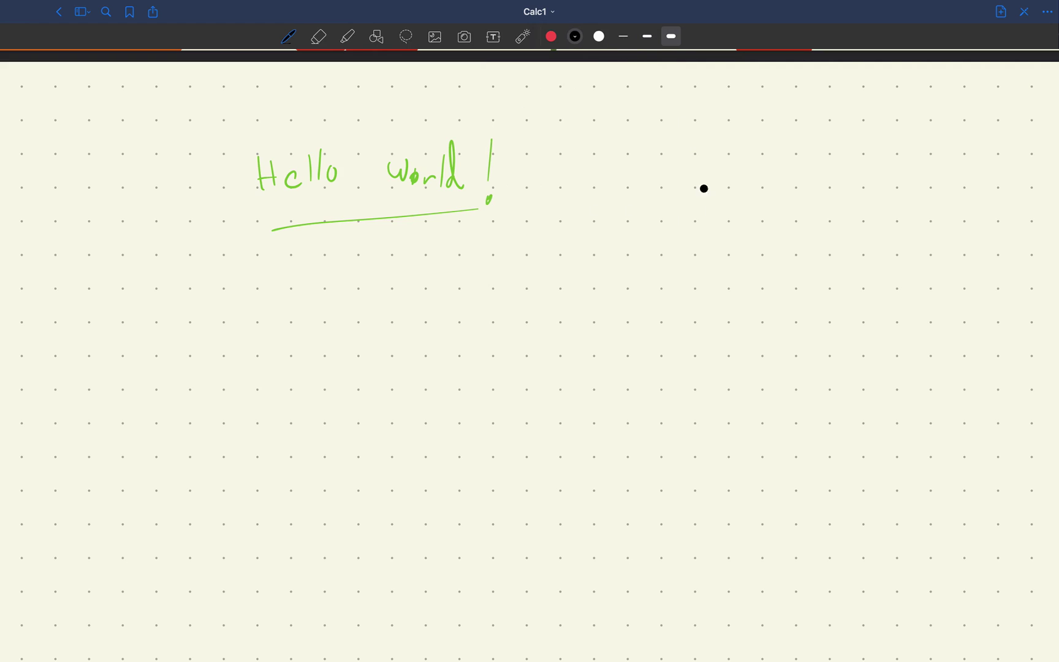
# Draw large black looping, zigzag, hooked and wavy freehand strokes across the page.
pyautogui.moveTo(813, 271)
pyautogui.mouseDown()
pyautogui.moveTo(759, 250)
pyautogui.moveTo(496, 450)
pyautogui.moveTo(507, 318)
pyautogui.mouseUp()
pyautogui.moveTo(504, 345)
pyautogui.mouseDown()
pyautogui.moveTo(508, 360)
pyautogui.moveTo(313, 442)
pyautogui.moveTo(416, 260)
pyautogui.moveTo(638, 125)
pyautogui.moveTo(813, 166)
pyautogui.moveTo(658, 209)
pyautogui.moveTo(853, 245)
pyautogui.moveTo(699, 551)
pyautogui.moveTo(451, 566)
pyautogui.mouseUp()
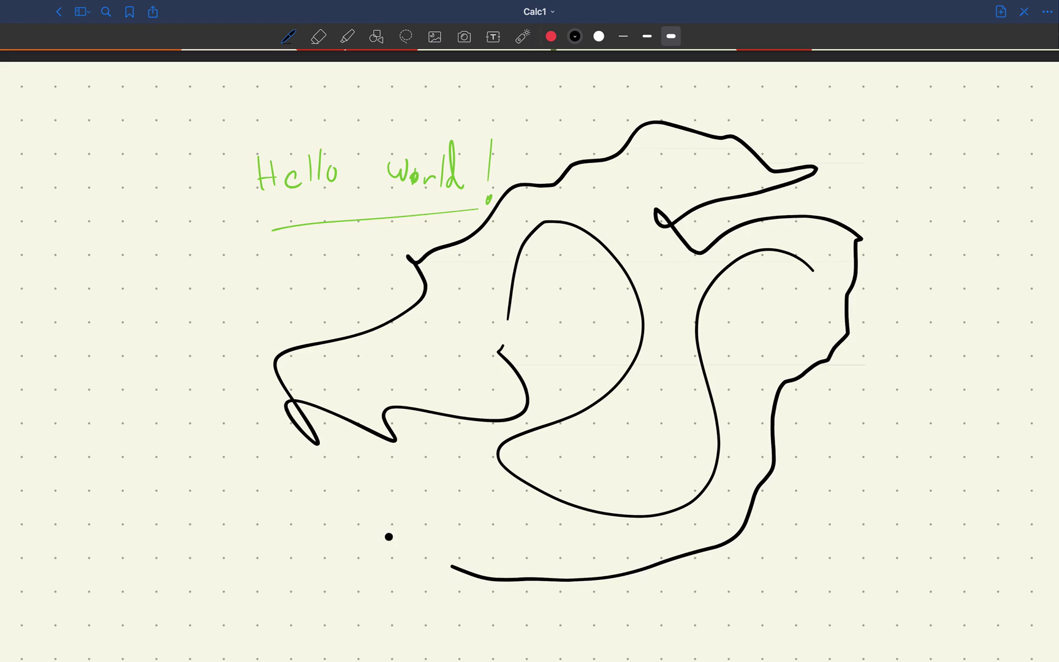
pyautogui.moveTo(389, 537); pyautogui.dragTo(184, 448)
pyautogui.moveTo(239, 353)
pyautogui.mouseDown()
pyautogui.moveTo(359, 252)
pyautogui.moveTo(307, 276)
pyautogui.mouseUp()
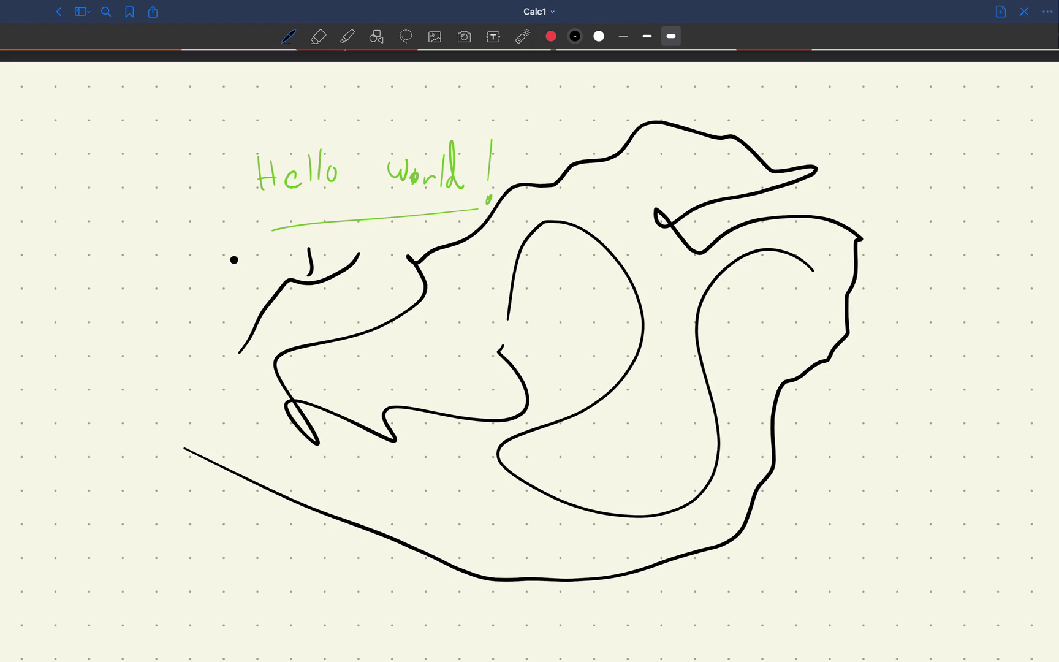
pyautogui.moveTo(242, 250); pyautogui.dragTo(210, 341)
pyautogui.moveTo(484, 331)
pyautogui.mouseDown()
pyautogui.moveTo(463, 397)
pyautogui.moveTo(438, 415)
pyautogui.mouseUp()
pyautogui.moveTo(699, 313)
pyautogui.mouseDown()
pyautogui.moveTo(513, 465)
pyautogui.moveTo(416, 428)
pyautogui.mouseUp()
pyautogui.scroll(-5, 343, 423)
# Add a lower wavy stroke, small loops and a handwritten 5 between the curves.
pyautogui.moveTo(563, 453)
pyautogui.mouseDown()
pyautogui.moveTo(504, 506)
pyautogui.moveTo(264, 507)
pyautogui.moveTo(709, 482)
pyautogui.moveTo(284, 475)
pyautogui.moveTo(569, 437)
pyautogui.mouseUp()
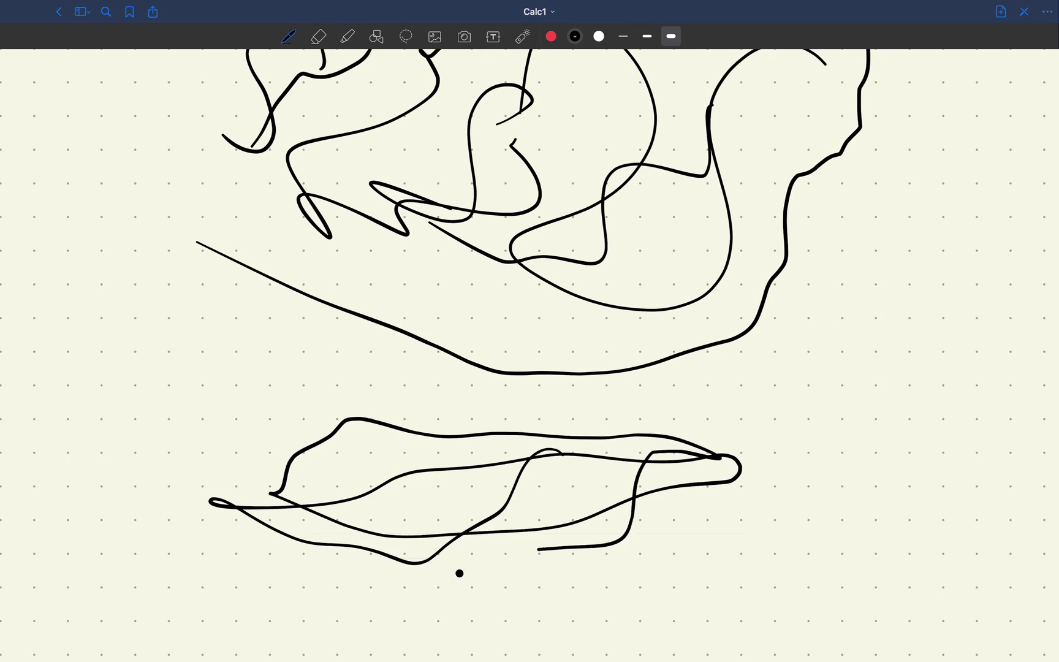
pyautogui.moveTo(460, 573); pyautogui.dragTo(335, 554)
pyautogui.scroll(-2, 346, 472)
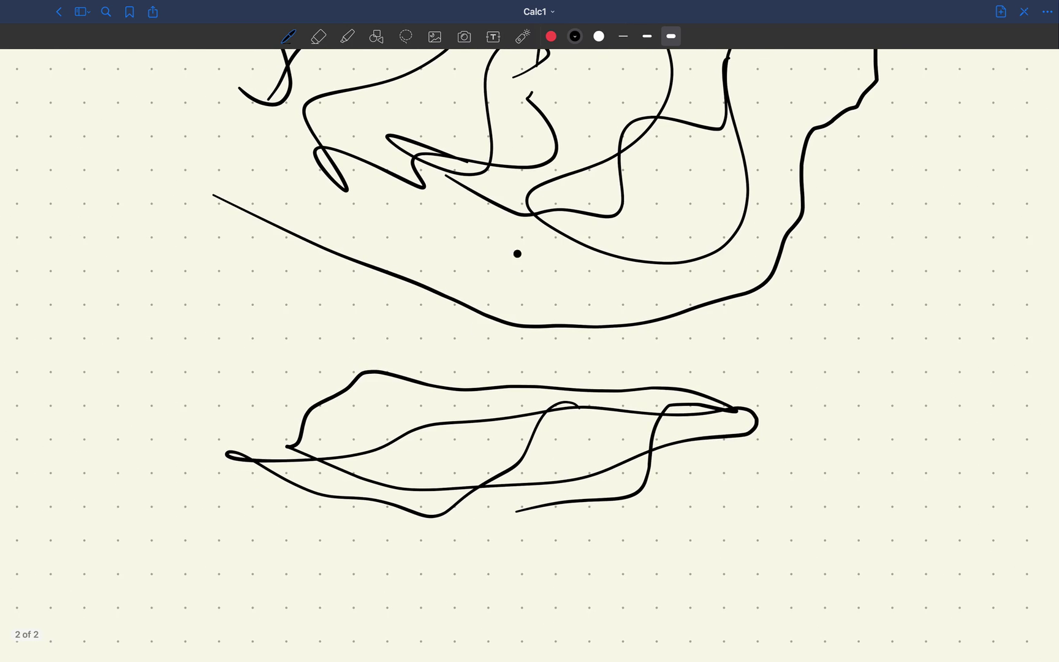
pyautogui.moveTo(519, 337)
pyautogui.mouseDown()
pyautogui.moveTo(525, 353)
pyautogui.moveTo(522, 333)
pyautogui.mouseUp()
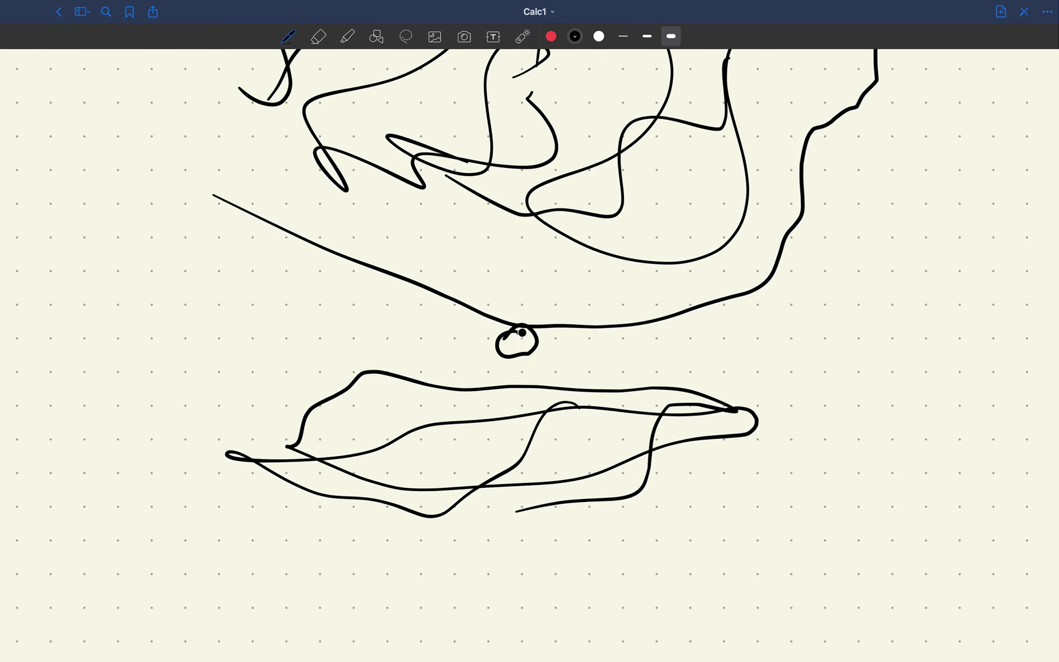
pyautogui.moveTo(794, 315)
pyautogui.mouseDown()
pyautogui.moveTo(818, 303)
pyautogui.moveTo(788, 320)
pyautogui.moveTo(823, 397)
pyautogui.moveTo(791, 446)
pyautogui.mouseUp()
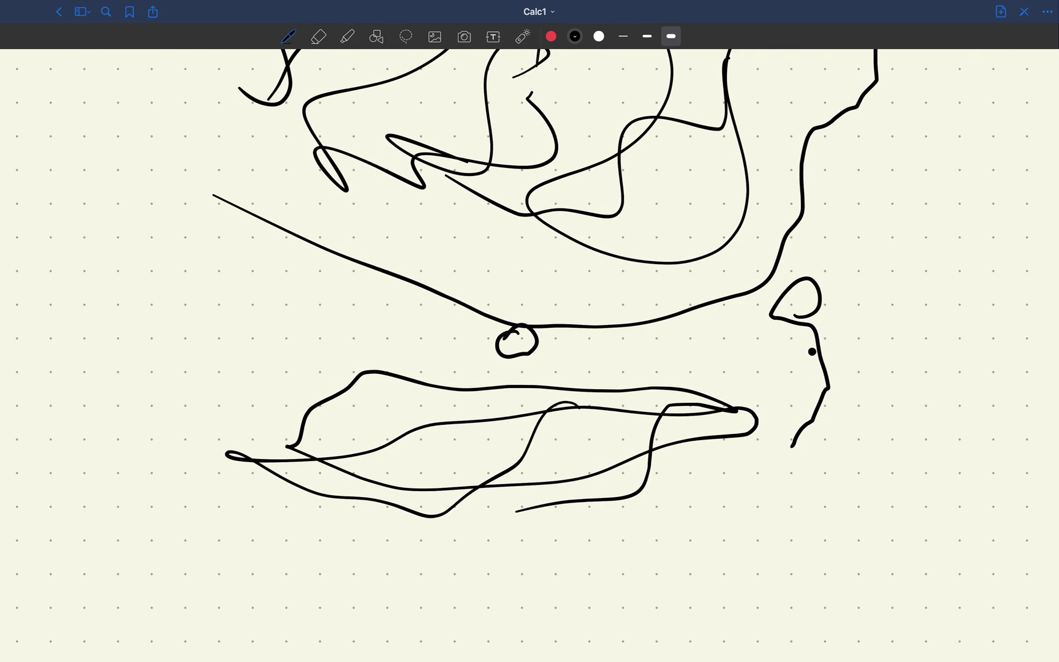
pyautogui.moveTo(735, 354); pyautogui.dragTo(727, 387)
pyautogui.scroll(-5, 338, 485)
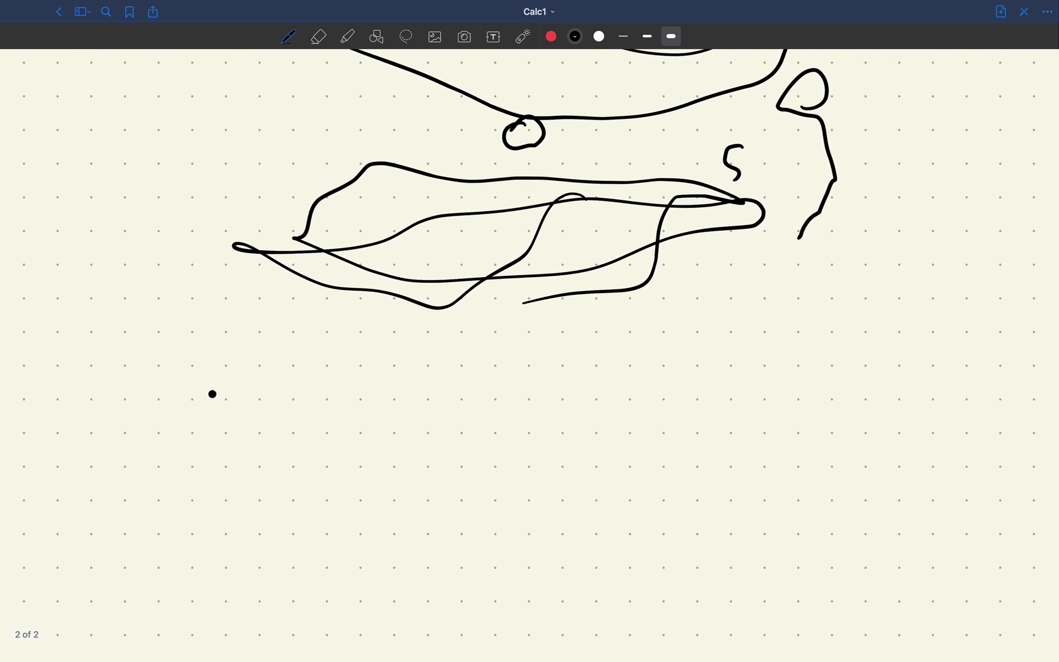
pyautogui.scroll(-4, 247, 398)
# Write lim x→∞ 4 = ∞ in medium stroke width and draw a box around it.
pyautogui.moveTo(242, 324); pyautogui.dragTo(295, 318)
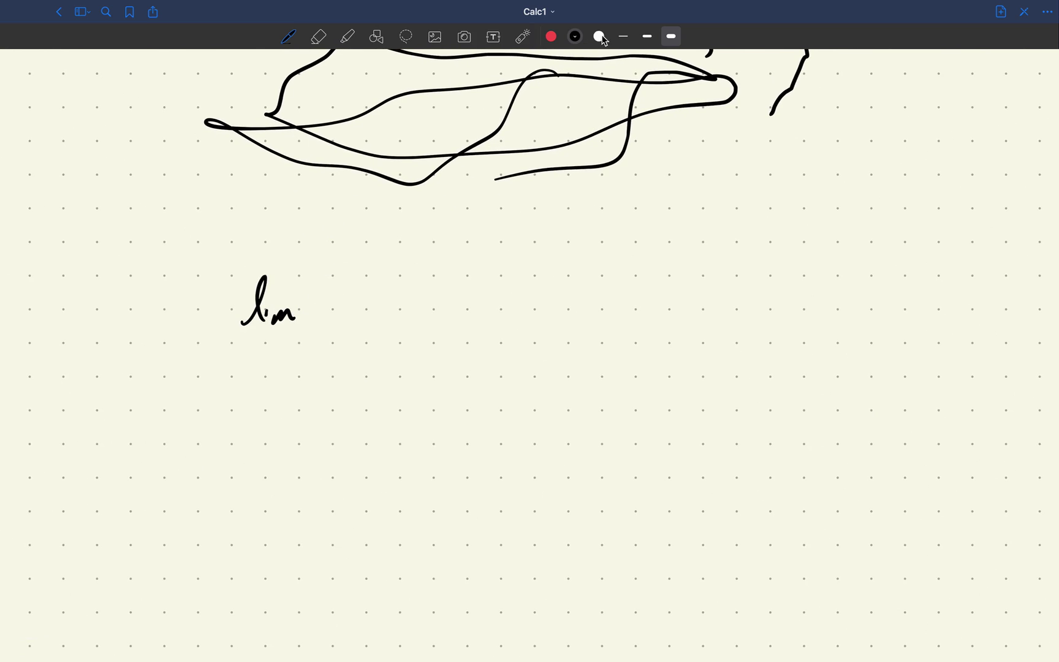
pyautogui.click(648, 36)
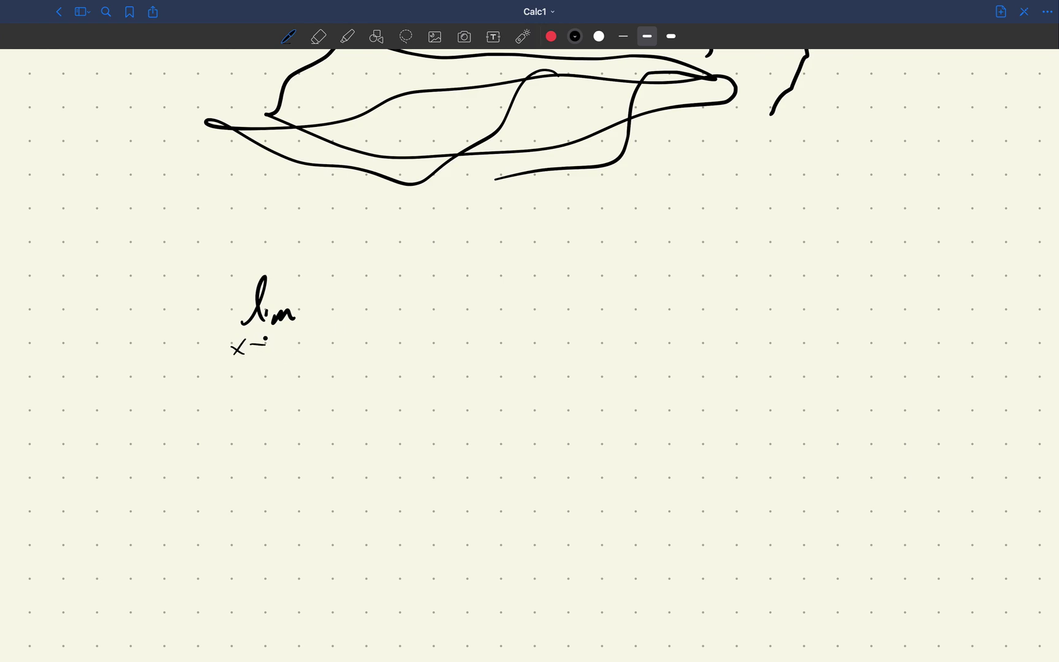
pyautogui.moveTo(290, 343); pyautogui.dragTo(299, 336)
pyautogui.moveTo(465, 306); pyautogui.dragTo(484, 294)
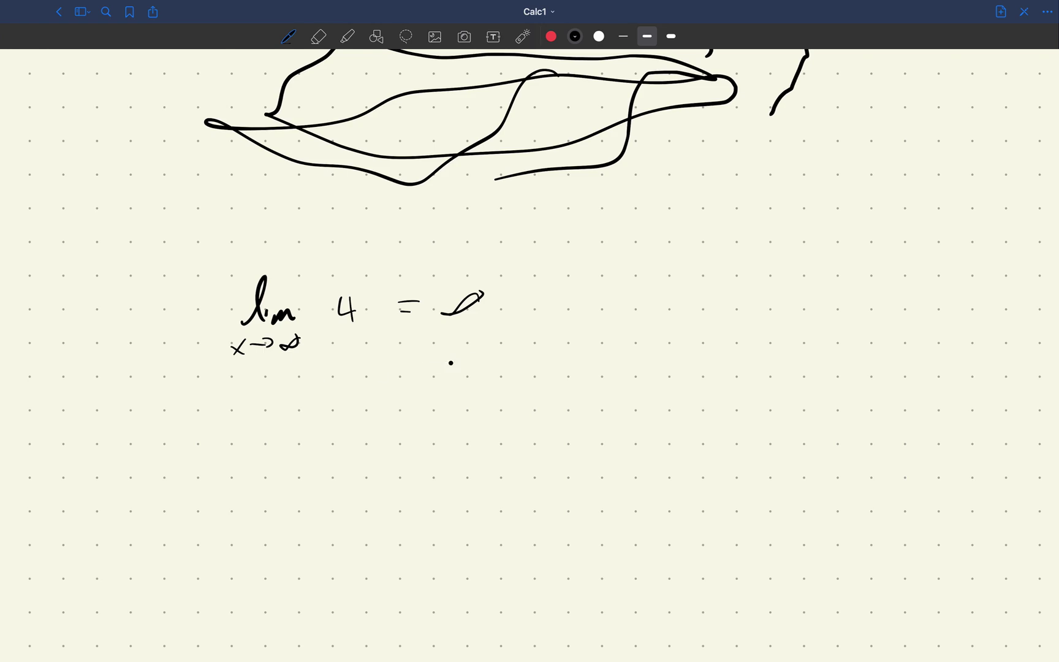
pyautogui.moveTo(462, 361)
pyautogui.mouseDown()
pyautogui.moveTo(223, 271)
pyautogui.moveTo(558, 260)
pyautogui.mouseUp()
pyautogui.moveTo(450, 359); pyautogui.dragTo(521, 263)
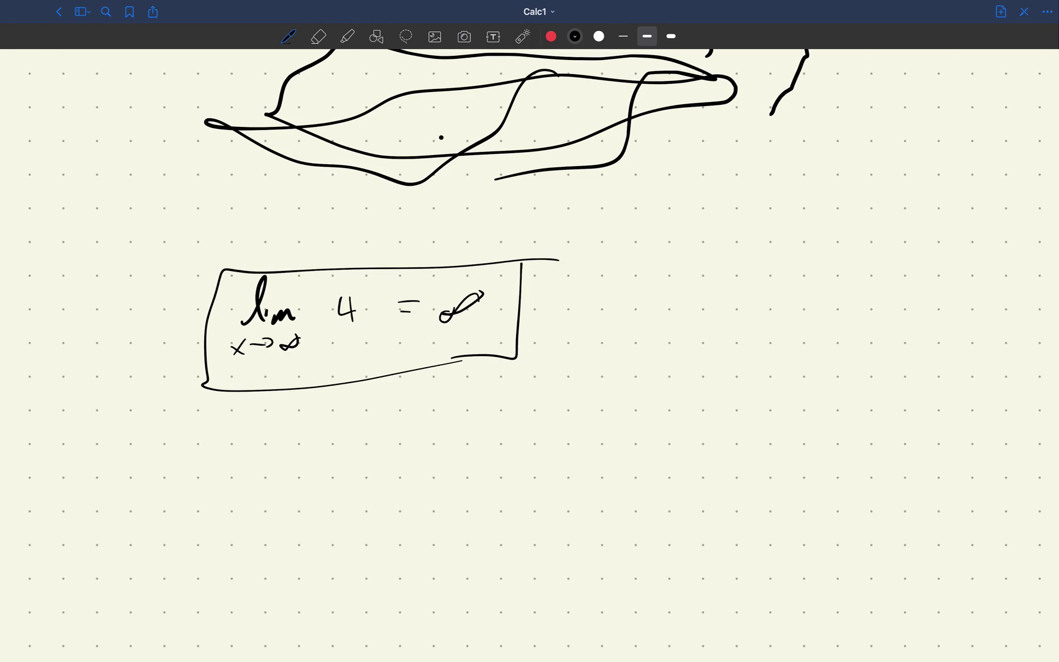
pyautogui.click(523, 39)
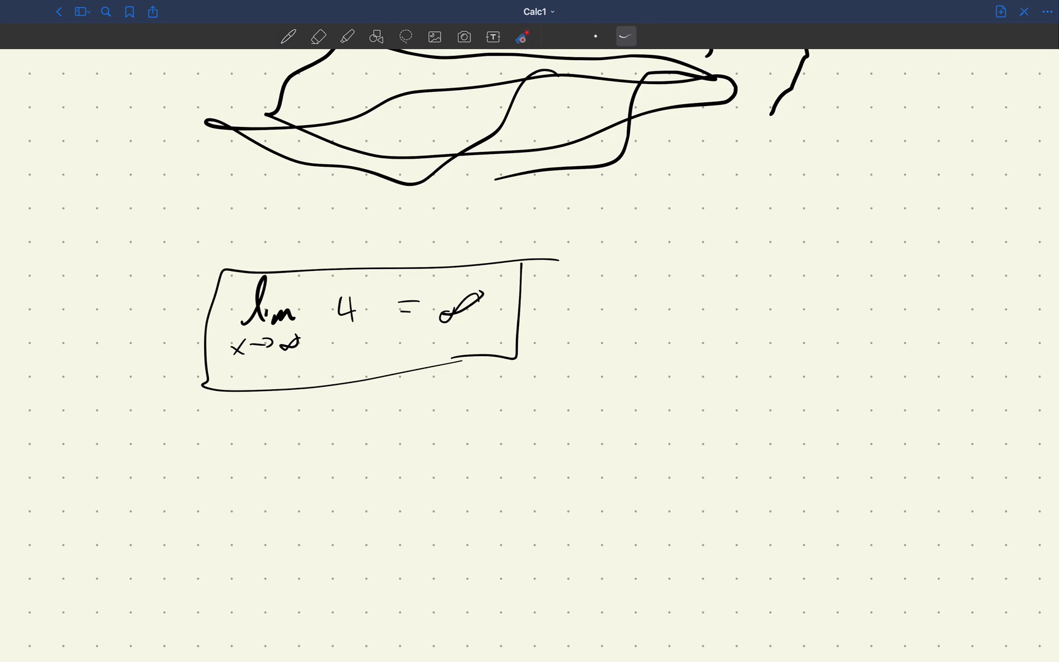
# Point out the ∞, 4, lim and scribble with fading laser pointer marks.
pyautogui.moveTo(485, 292); pyautogui.dragTo(490, 257)
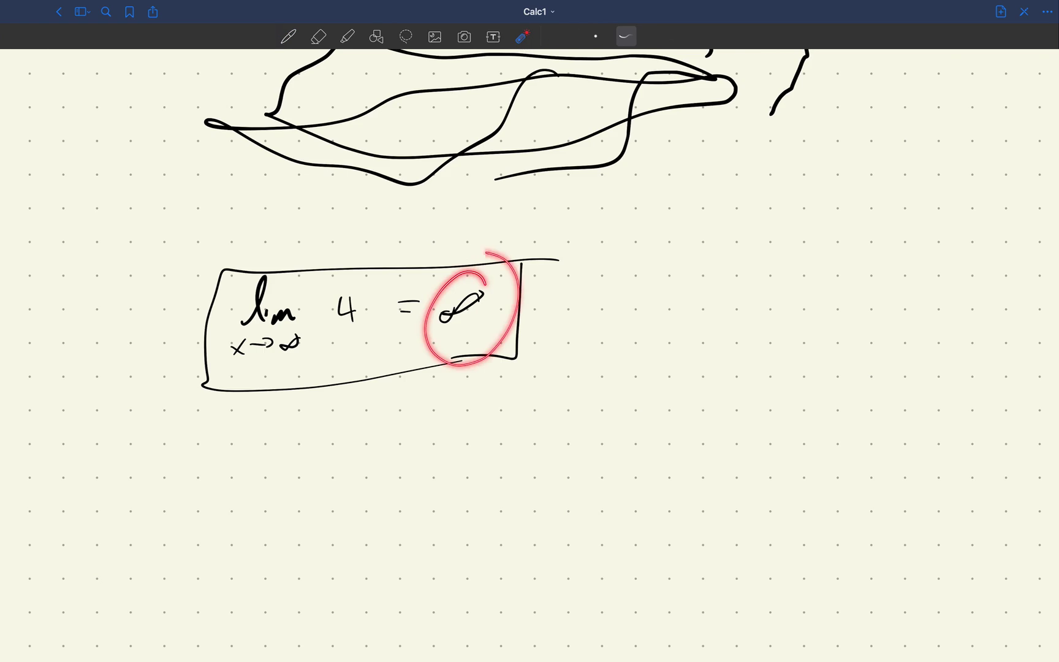
pyautogui.moveTo(386, 331); pyautogui.dragTo(392, 315)
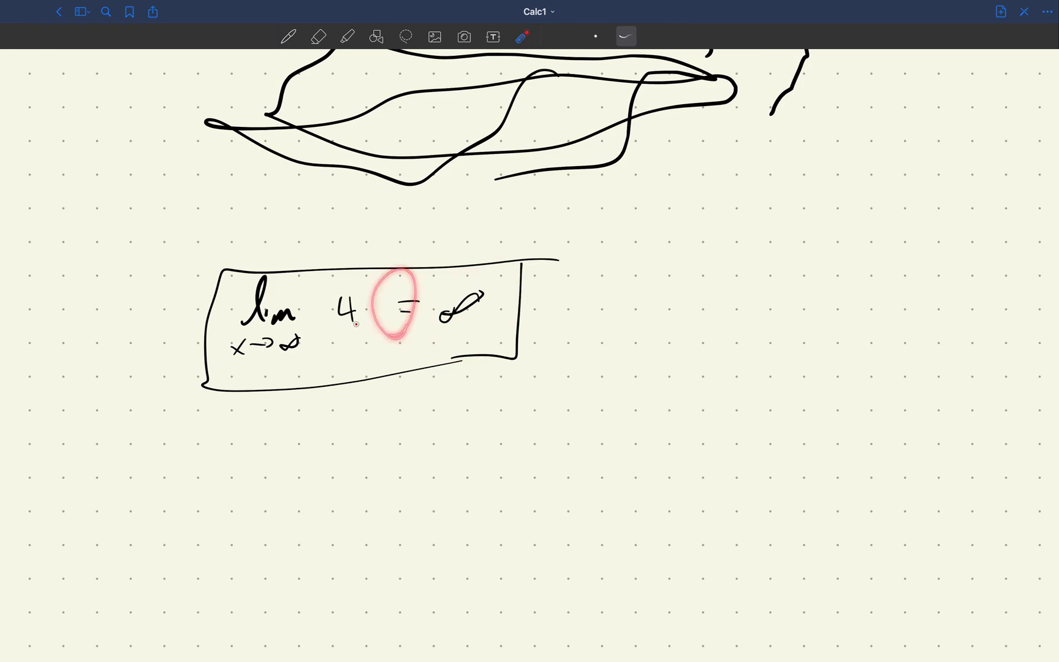
pyautogui.moveTo(338, 340); pyautogui.dragTo(330, 346)
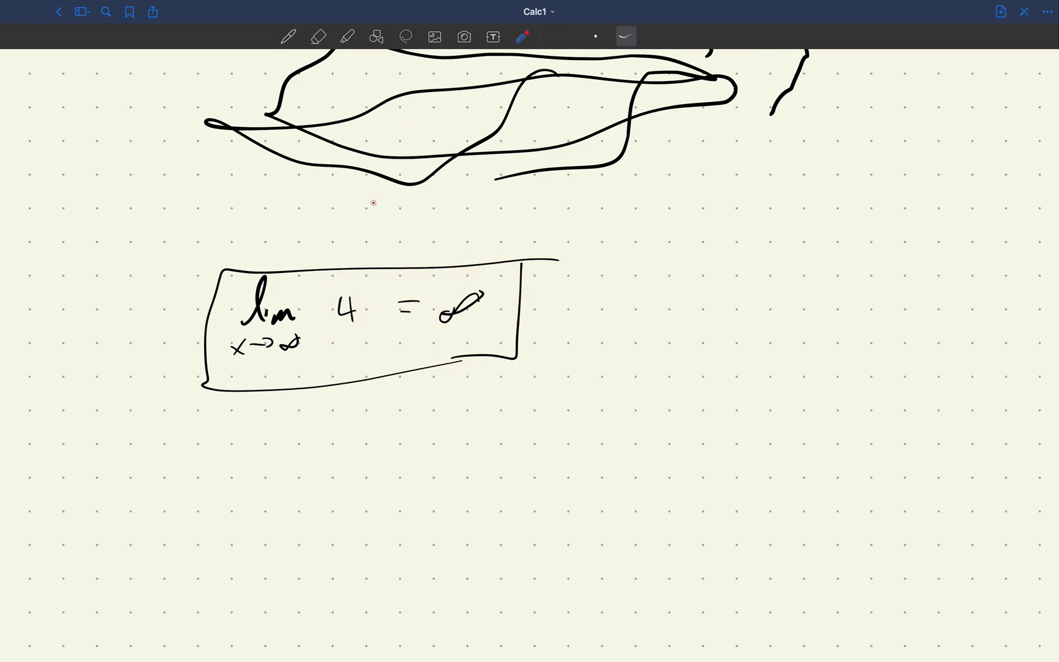
pyautogui.moveTo(368, 203)
pyautogui.mouseDown()
pyautogui.moveTo(402, 113)
pyautogui.moveTo(409, 200)
pyautogui.mouseUp()
pyautogui.moveTo(796, 194); pyautogui.dragTo(732, 166)
pyautogui.moveTo(404, 300)
pyautogui.mouseDown()
pyautogui.moveTo(504, 311)
pyautogui.moveTo(392, 325)
pyautogui.mouseUp()
pyautogui.moveTo(206, 389)
pyautogui.mouseDown()
pyautogui.moveTo(258, 367)
pyautogui.moveTo(313, 381)
pyautogui.mouseUp()
pyautogui.moveTo(527, 97); pyautogui.dragTo(495, 67)
# Lasso the boxed limit expression and drag it to the right side of the page.
pyautogui.click(466, 42)
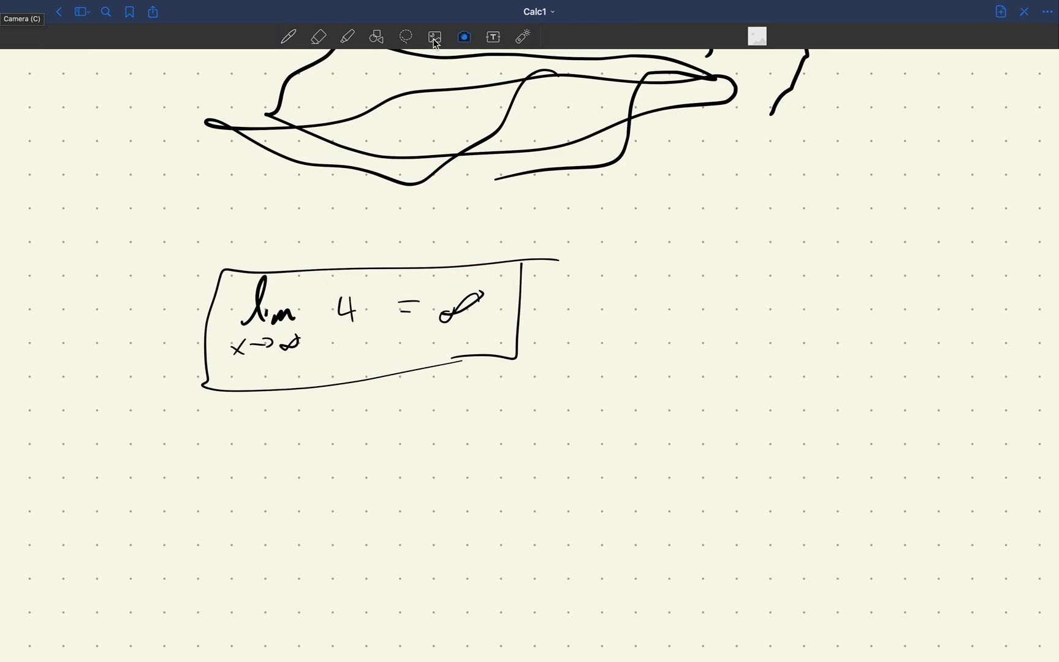
pyautogui.click(435, 40)
pyautogui.click(406, 36)
pyautogui.moveTo(290, 265)
pyautogui.mouseDown()
pyautogui.moveTo(638, 273)
pyautogui.moveTo(101, 414)
pyautogui.moveTo(340, 243)
pyautogui.mouseUp()
pyautogui.moveTo(255, 355)
pyautogui.mouseDown()
pyautogui.moveTo(615, 344)
pyautogui.moveTo(690, 320)
pyautogui.moveTo(648, 344)
pyautogui.moveTo(681, 353)
pyautogui.moveTo(667, 331)
pyautogui.moveTo(685, 348)
pyautogui.mouseUp()
pyautogui.click(602, 455)
pyautogui.click(633, 380)
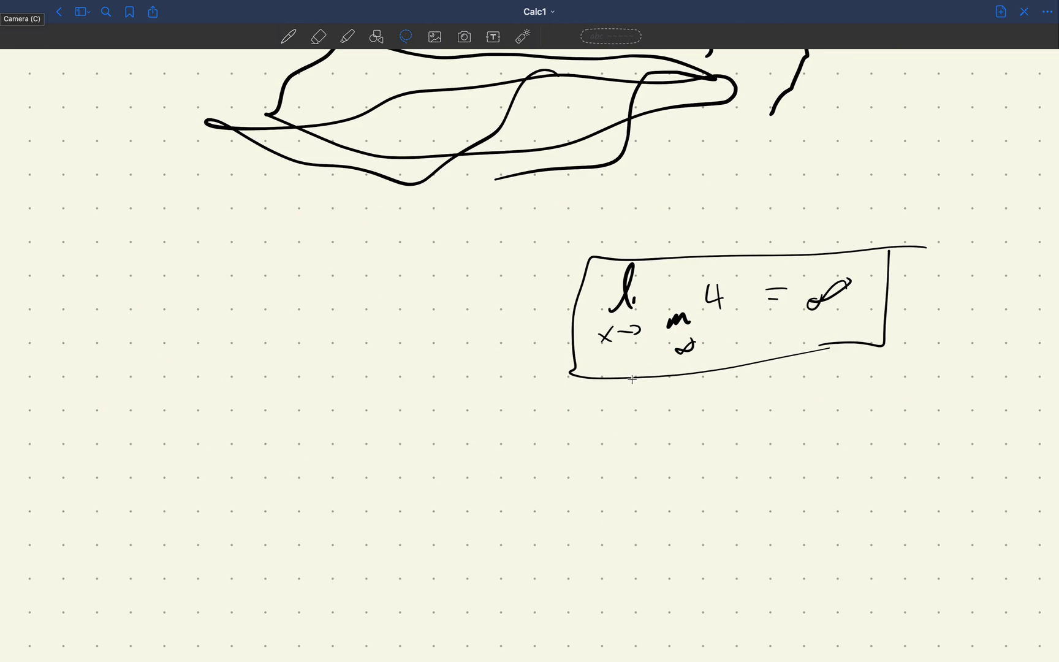
pyautogui.click(376, 38)
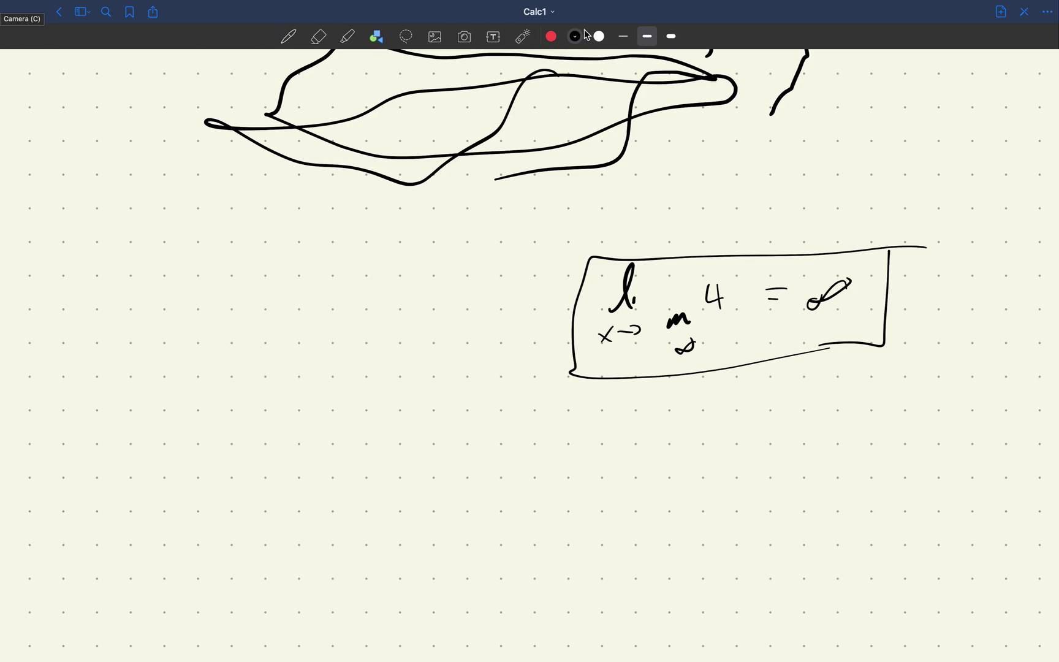
# Draw two red rectangles left of the formula, one above the other.
pyautogui.click(551, 36)
pyautogui.moveTo(299, 244)
pyautogui.mouseDown()
pyautogui.moveTo(397, 242)
pyautogui.moveTo(407, 347)
pyautogui.moveTo(303, 359)
pyautogui.moveTo(282, 346)
pyautogui.moveTo(283, 247)
pyautogui.mouseUp()
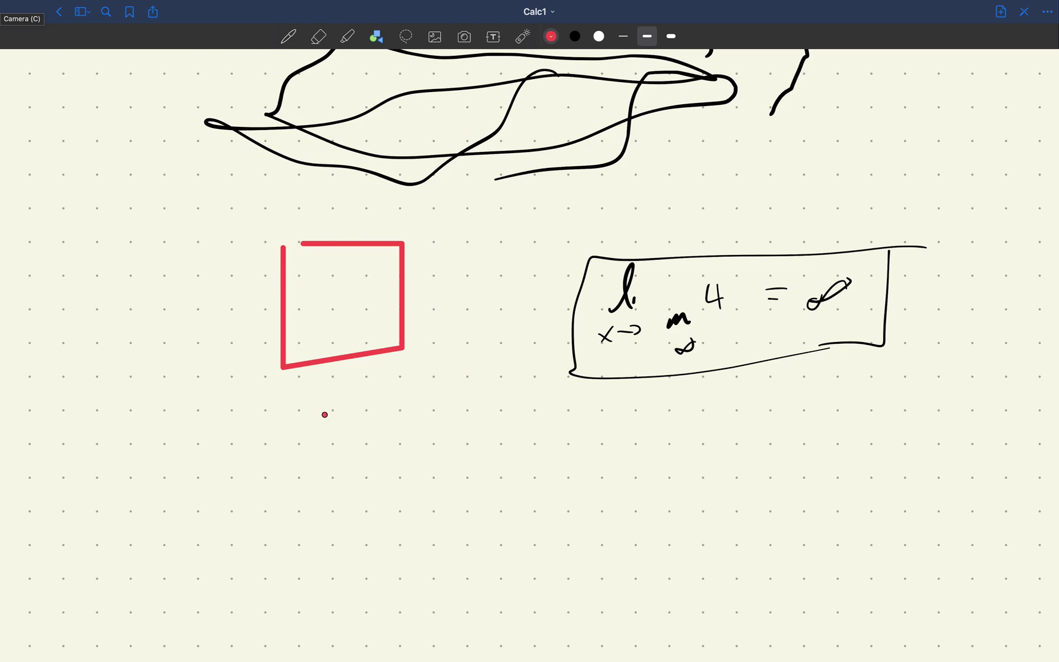
pyautogui.moveTo(308, 424)
pyautogui.mouseDown()
pyautogui.moveTo(413, 426)
pyautogui.moveTo(307, 468)
pyautogui.moveTo(306, 424)
pyautogui.mouseUp()
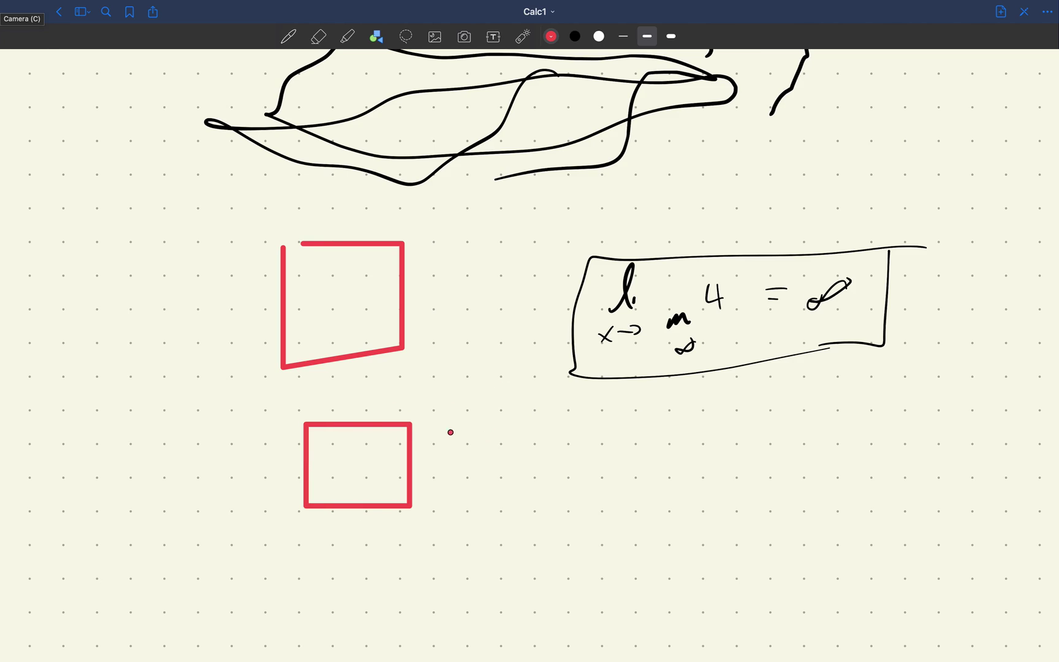
# Highlight the boxed formula's top line in green and add a green check mark.
pyautogui.click(349, 40)
pyautogui.moveTo(616, 303)
pyautogui.mouseDown()
pyautogui.moveTo(657, 295)
pyautogui.moveTo(761, 308)
pyautogui.moveTo(852, 296)
pyautogui.mouseUp()
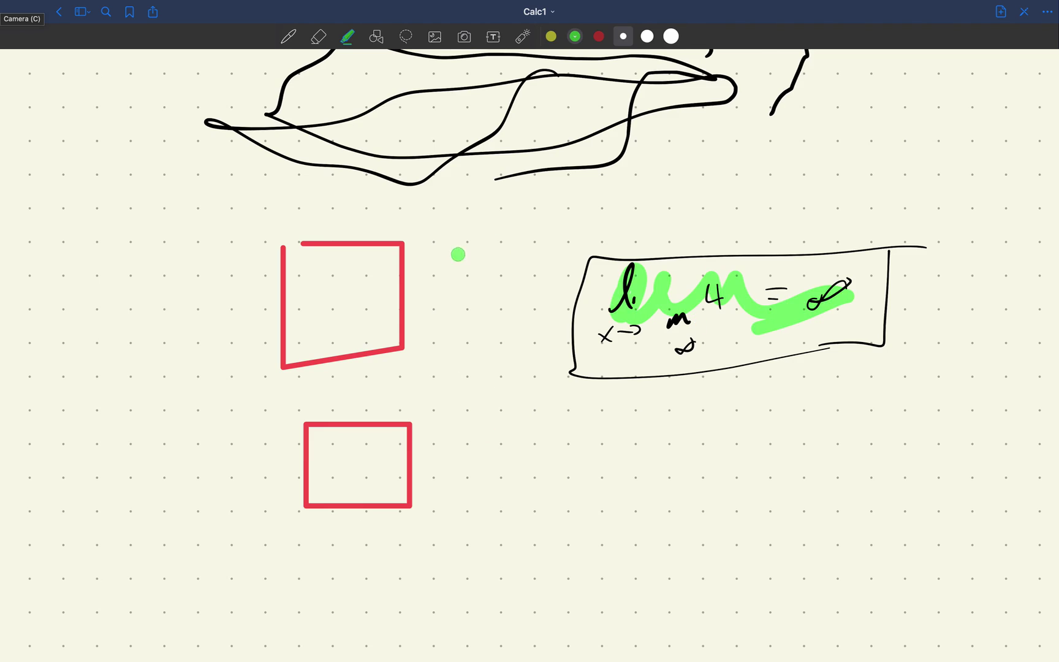
pyautogui.moveTo(570, 316)
pyautogui.mouseDown()
pyautogui.moveTo(591, 329)
pyautogui.moveTo(464, 224)
pyautogui.moveTo(466, 193)
pyautogui.mouseUp()
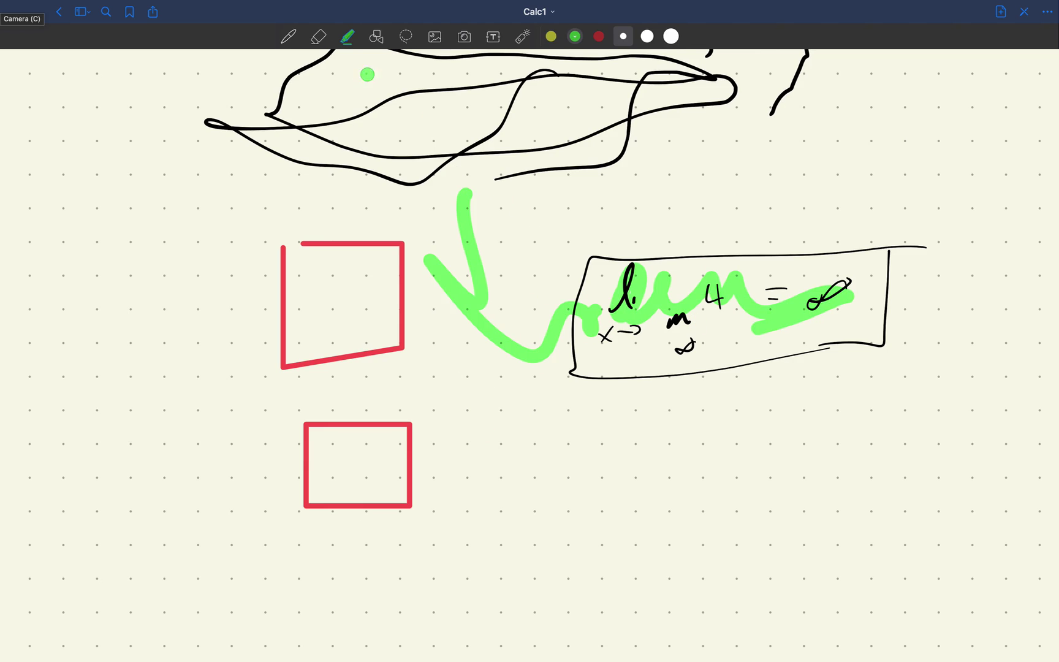
# Erase the check mark, a piece of scribble, and the left part of the boxed formula.
pyautogui.click(318, 37)
pyautogui.moveTo(437, 239)
pyautogui.mouseDown()
pyautogui.moveTo(466, 239)
pyautogui.moveTo(490, 307)
pyautogui.moveTo(605, 335)
pyautogui.moveTo(596, 269)
pyautogui.moveTo(757, 343)
pyautogui.moveTo(625, 179)
pyautogui.mouseUp()
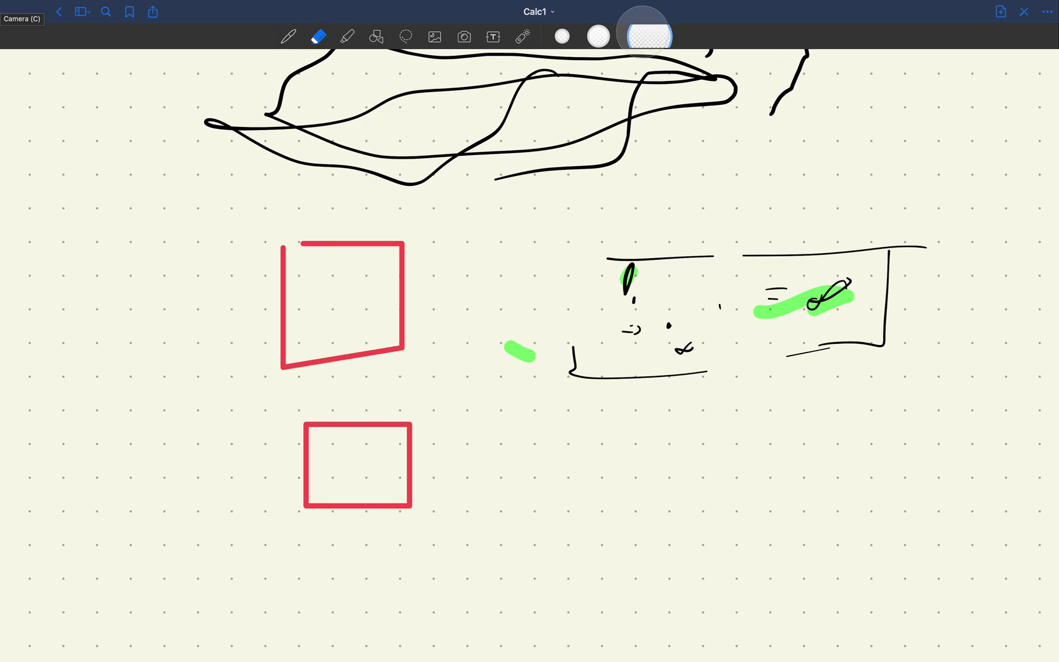
pyautogui.moveTo(625, 191)
pyautogui.mouseDown()
pyautogui.moveTo(603, 163)
pyautogui.moveTo(573, 172)
pyautogui.mouseUp()
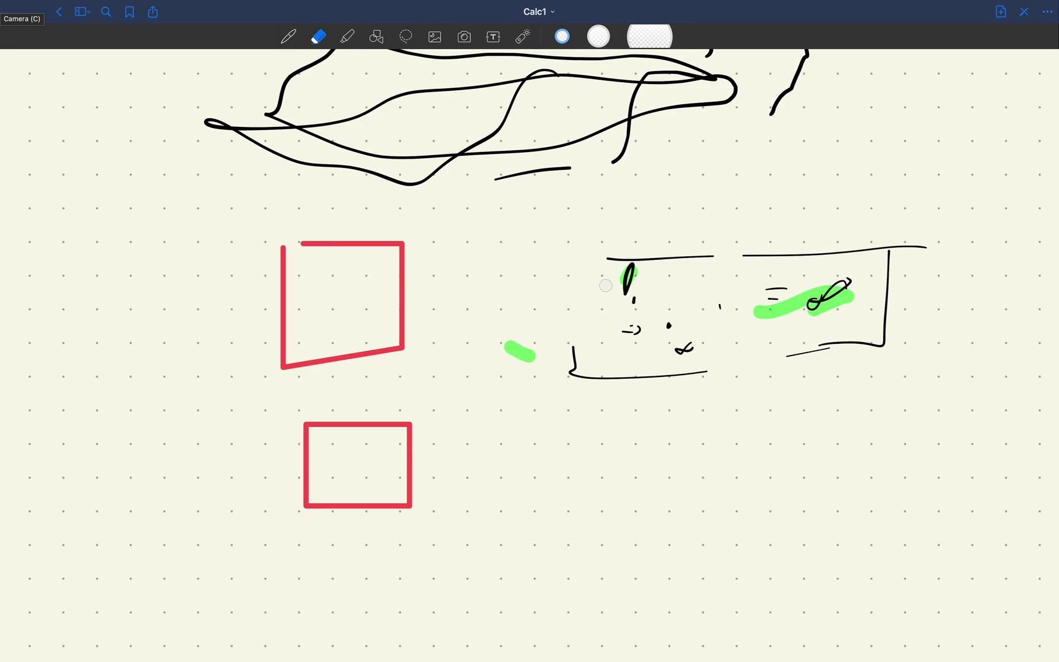
pyautogui.moveTo(605, 285)
pyautogui.mouseDown()
pyautogui.moveTo(652, 269)
pyautogui.moveTo(601, 355)
pyautogui.mouseUp()
pyautogui.click(288, 37)
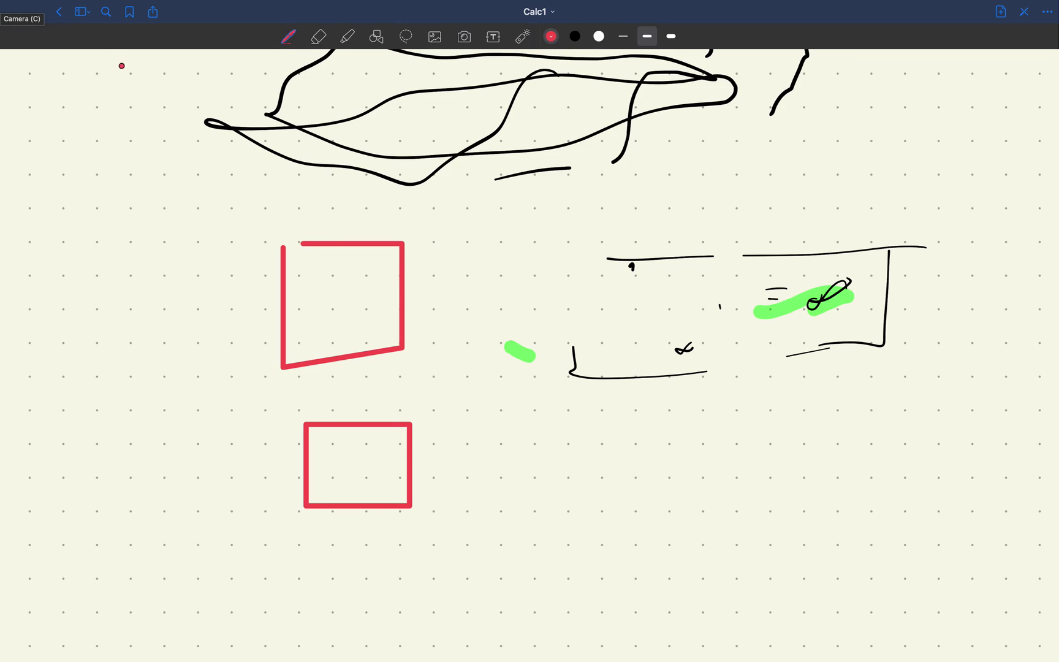
# Scroll past the last page to add new pages until Calc1 holds four.
pyautogui.scroll(5, 367, 271)
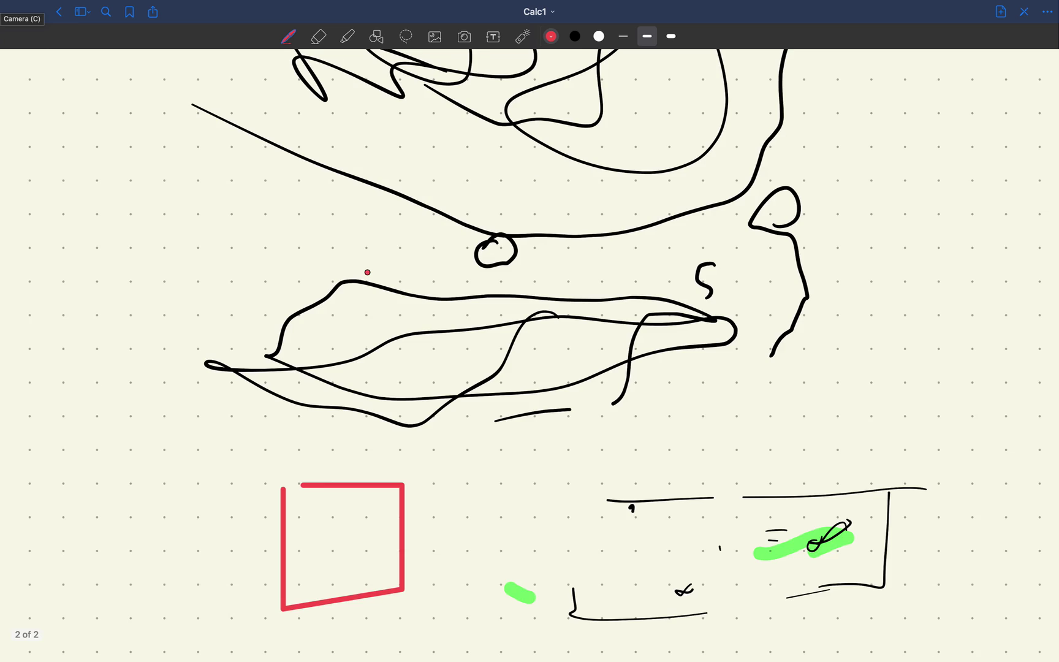
pyautogui.scroll(-15, 811, 173)
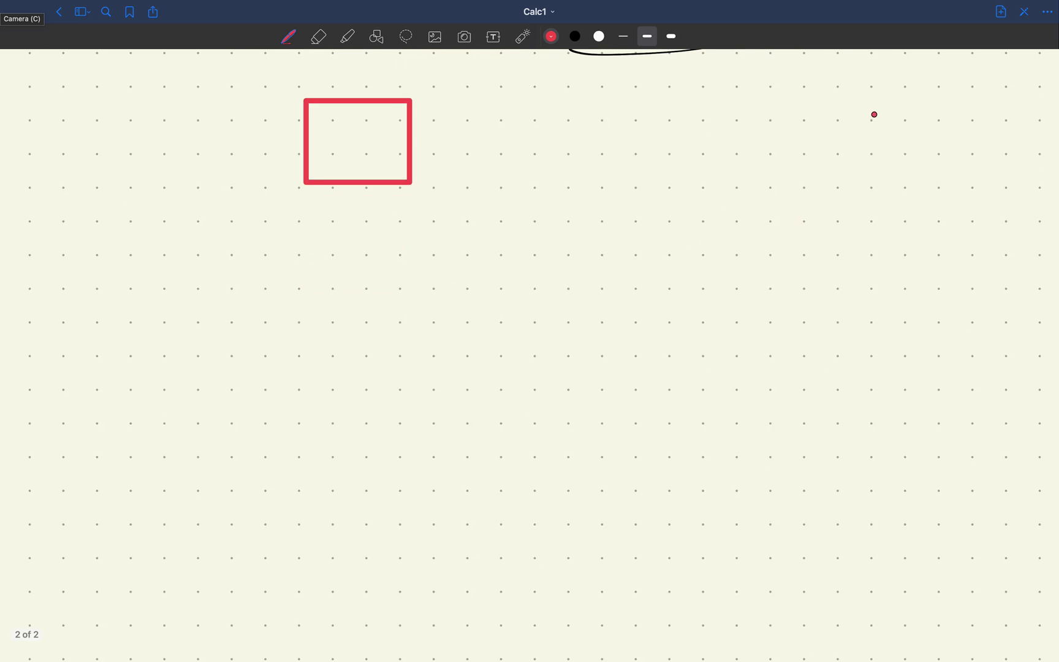
pyautogui.scroll(-15, 933, 234)
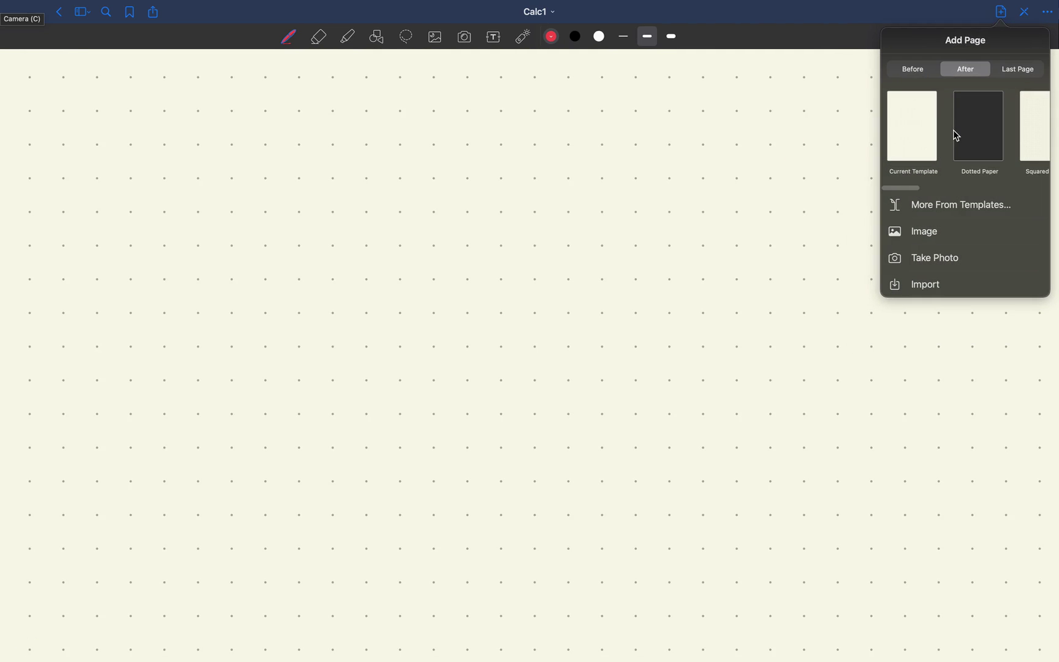
pyautogui.hscroll(2, 978, 147)
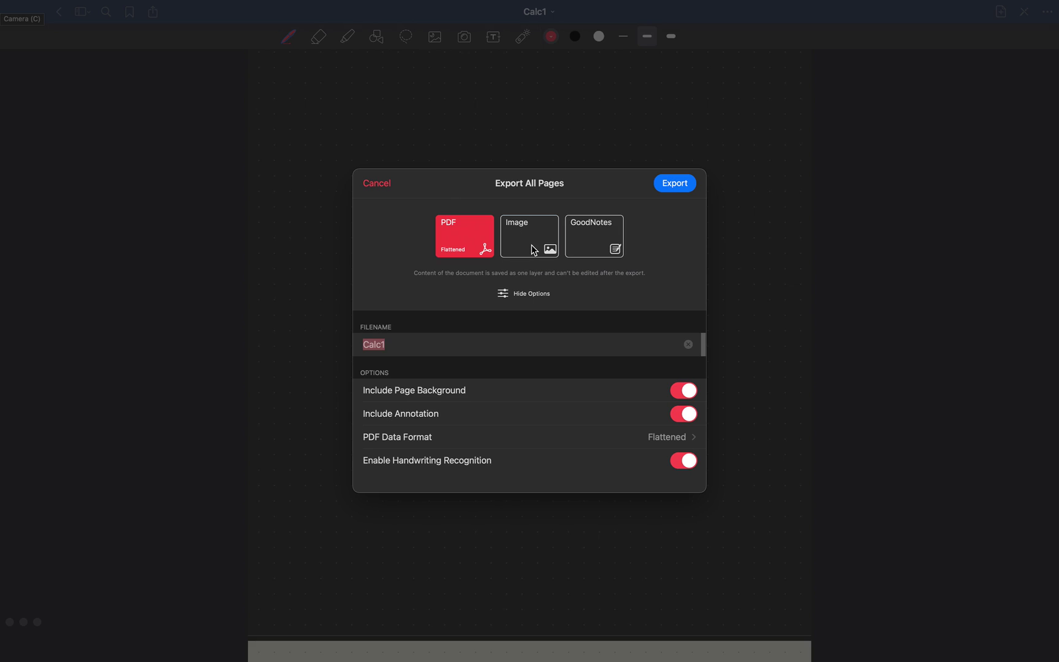
pyautogui.click(534, 250)
pyautogui.click(468, 251)
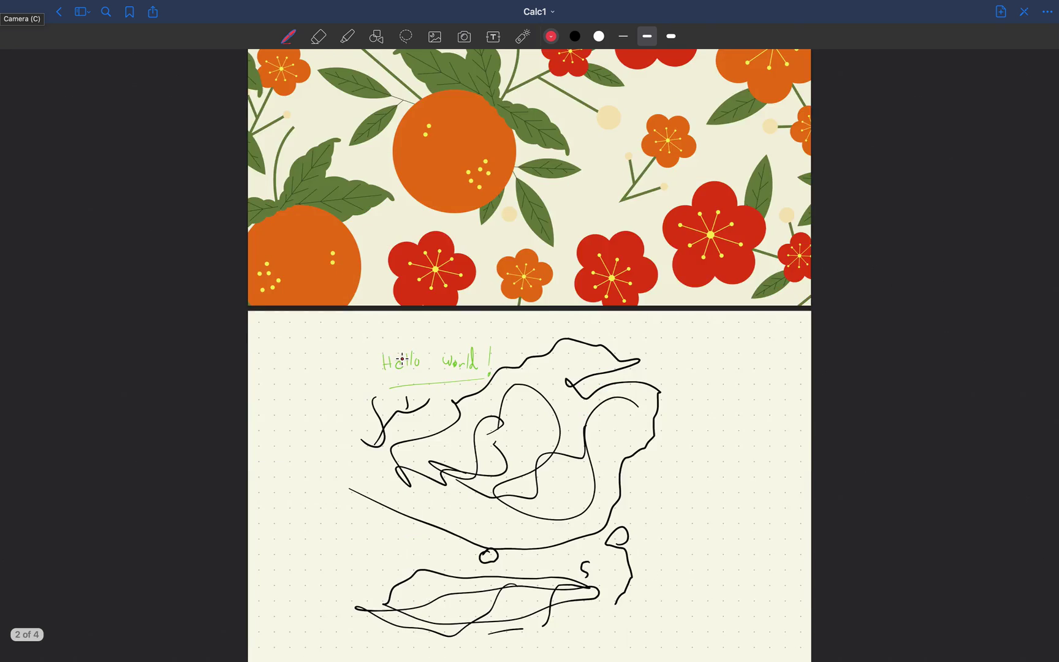
# Draw a thin red stroke under the boxed limit formula on page 2 of Calc1.
pyautogui.scroll(-5, 402, 359)
pyautogui.moveTo(450, 359); pyautogui.dragTo(680, 395)
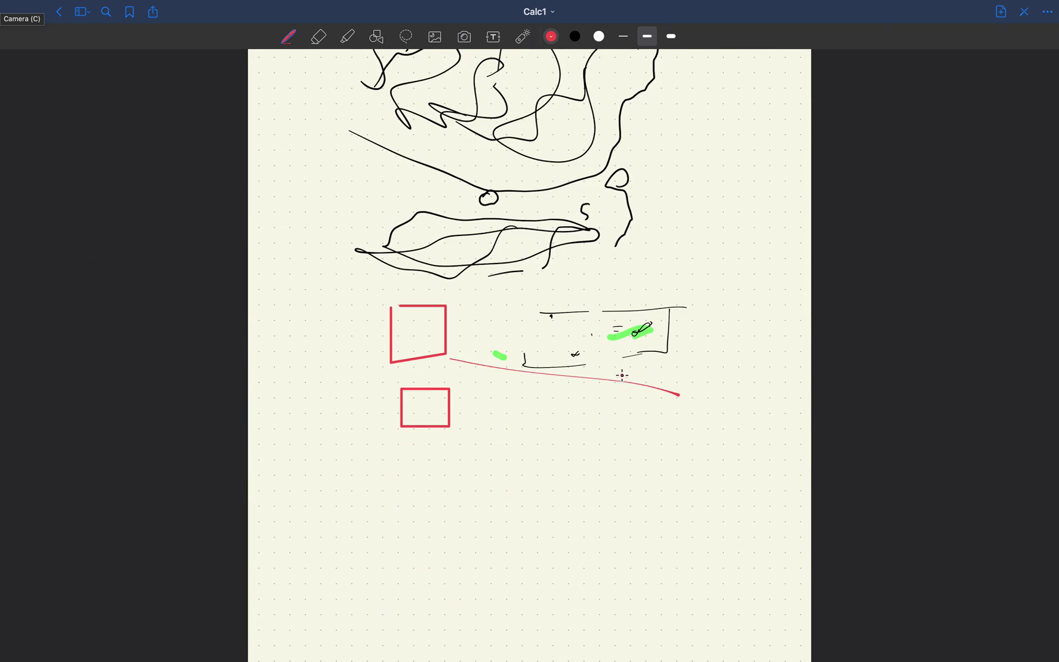
pyautogui.scroll(-15, 331, 223)
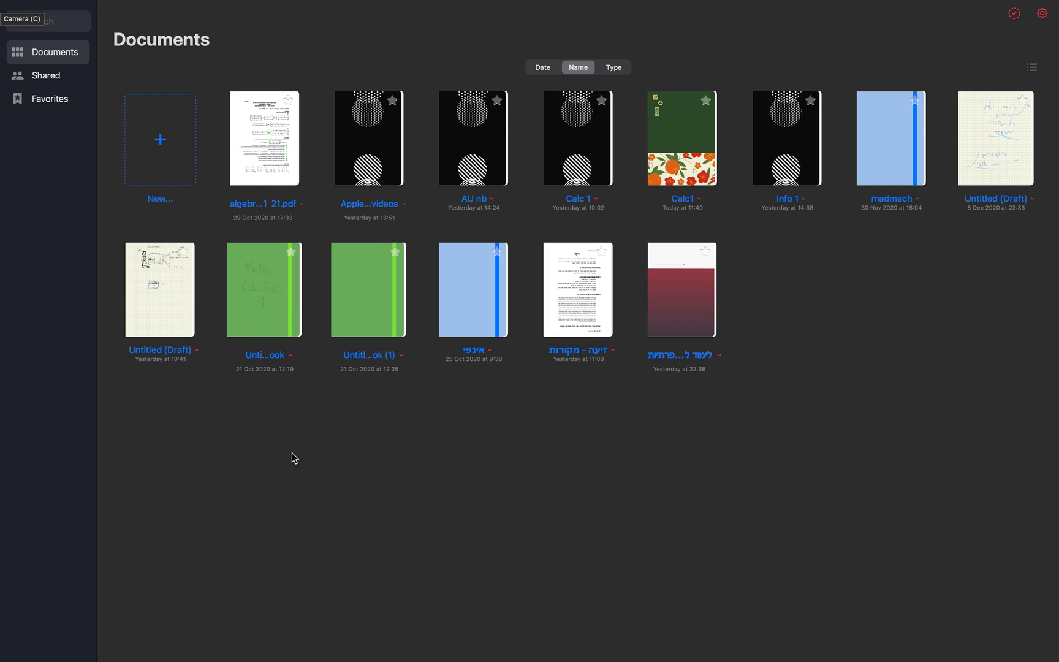
# Browse the Shared and Documents sections, ending on the empty Favorites page.
pyautogui.click(57, 83)
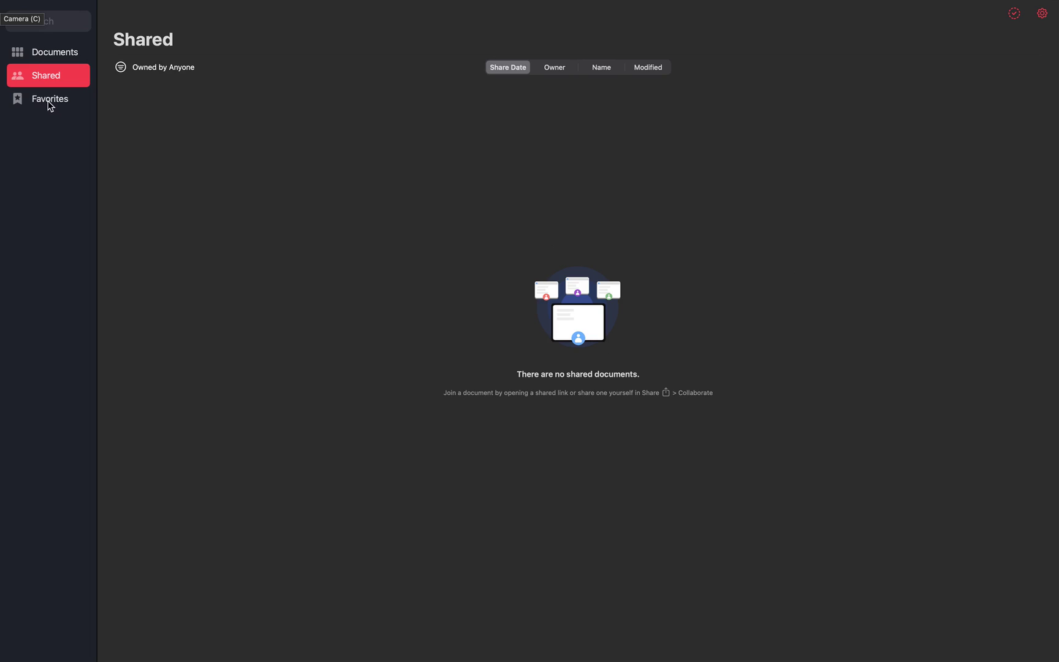
pyautogui.click(66, 61)
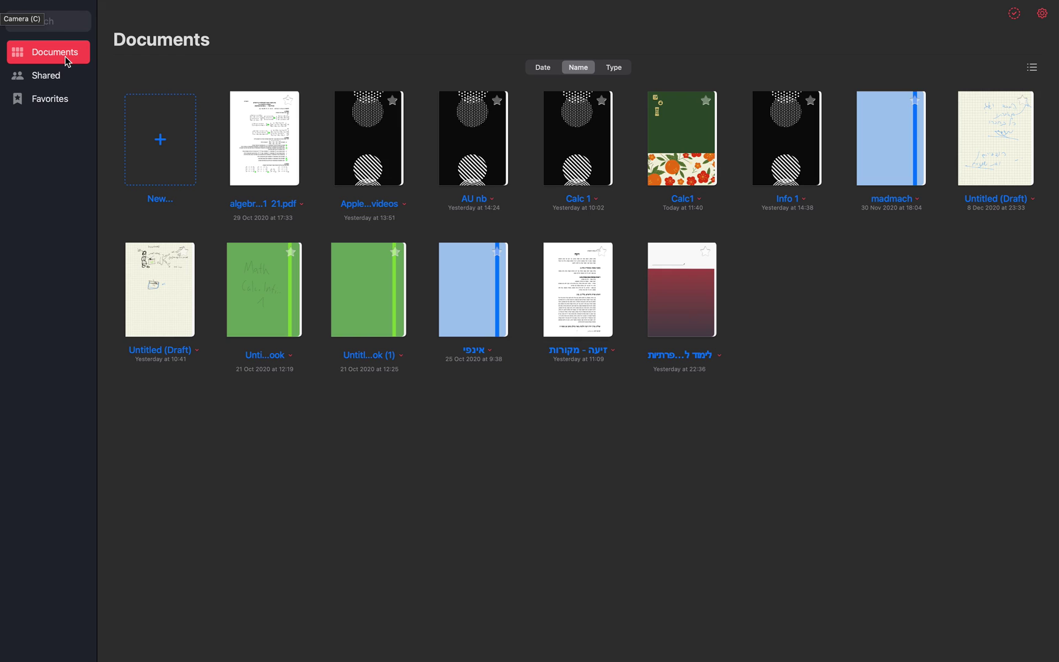
pyautogui.click(64, 78)
pyautogui.click(63, 100)
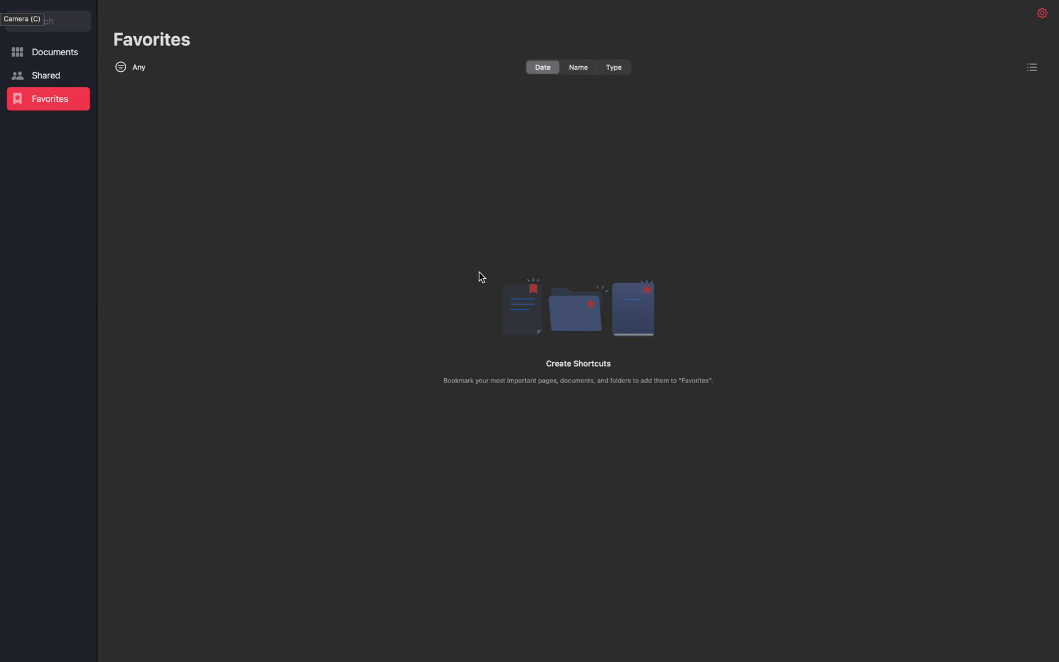
# Take GoodNotes out of fullscreen and move its window right and down on the desktop.
pyautogui.moveTo(207, 2)
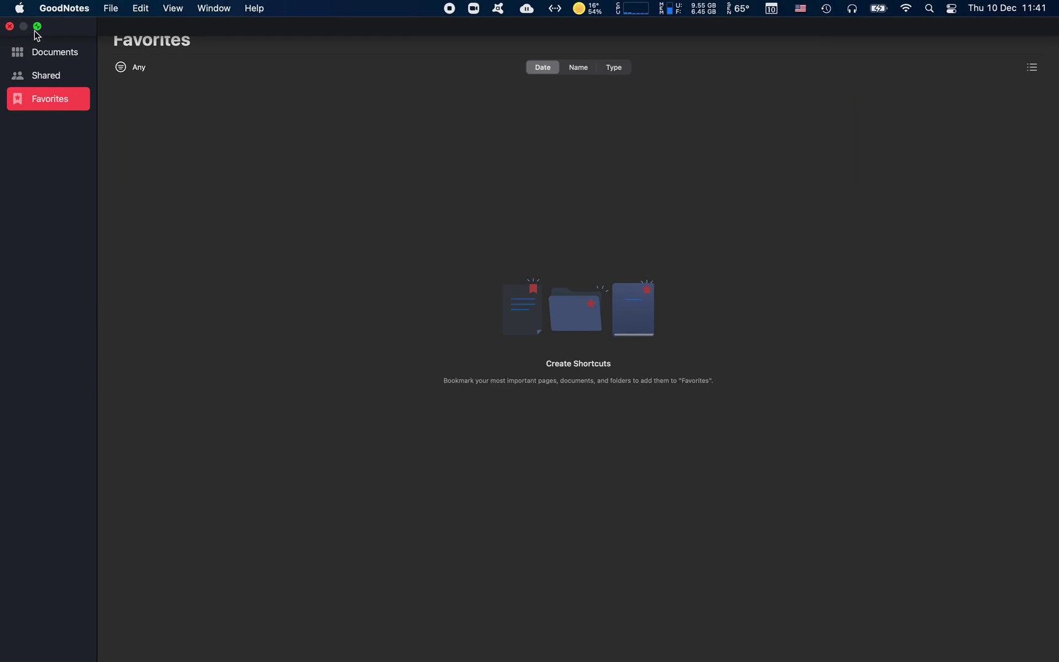
pyautogui.click(37, 27)
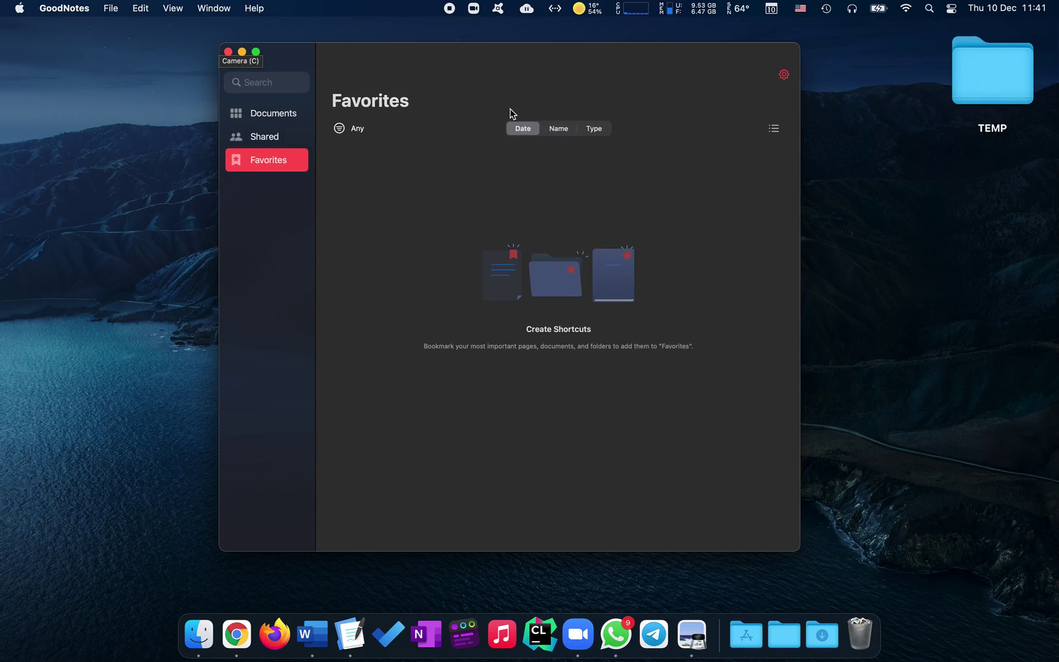
pyautogui.moveTo(508, 84); pyautogui.dragTo(538, 86)
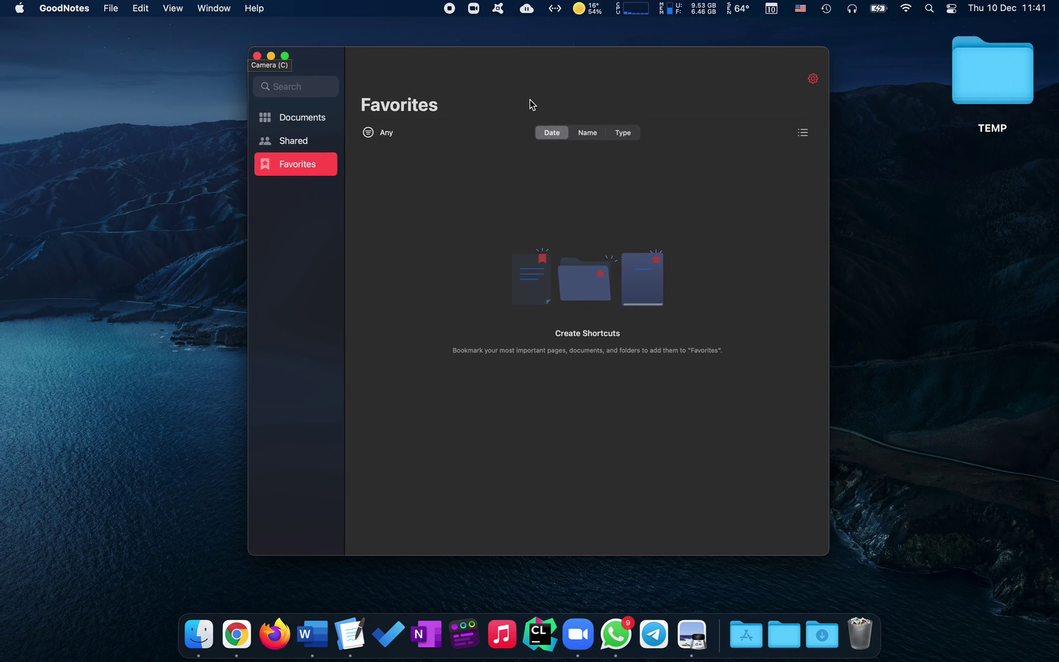